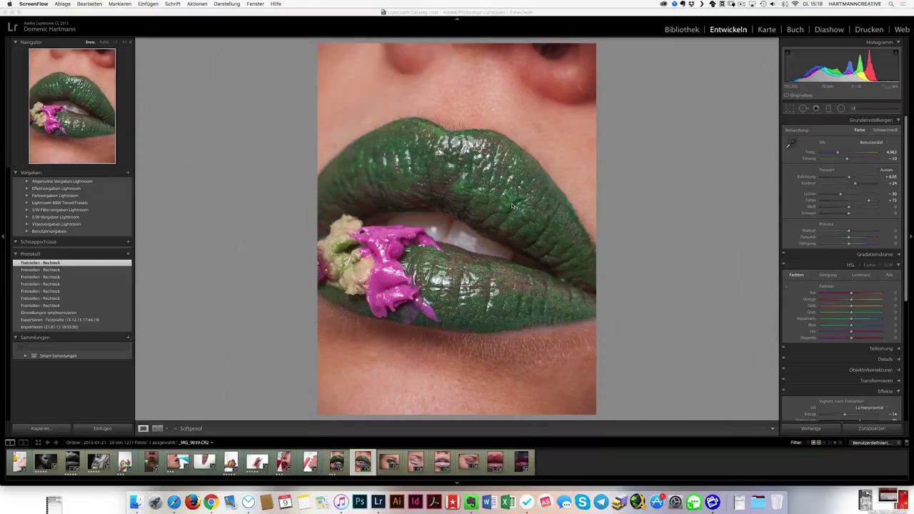
In Lightroom, inspect the green glitter lips photo, zooming to the upper lip and back out.
click(403, 117)
right_click(429, 176)
key(Escape)
click(429, 176)
click(604, 252)
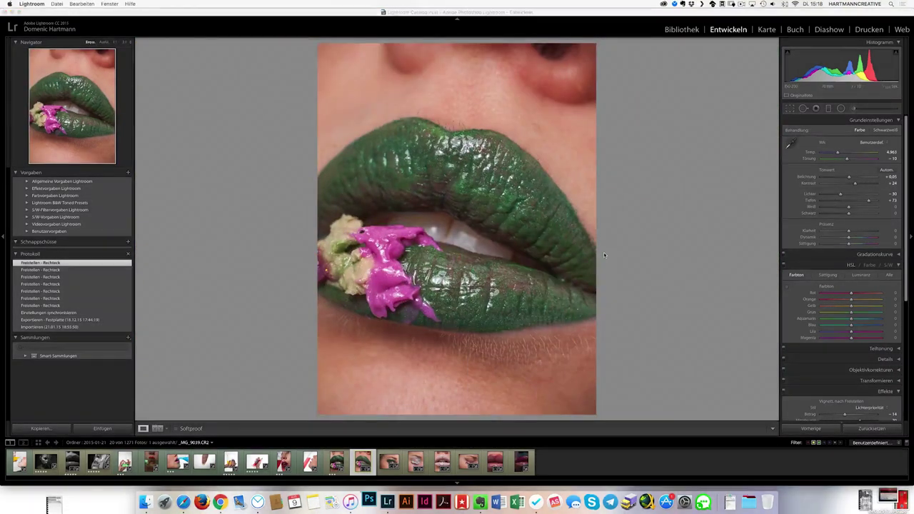
Open the photo in Photoshop and duplicate the Background layer.
key(Return)
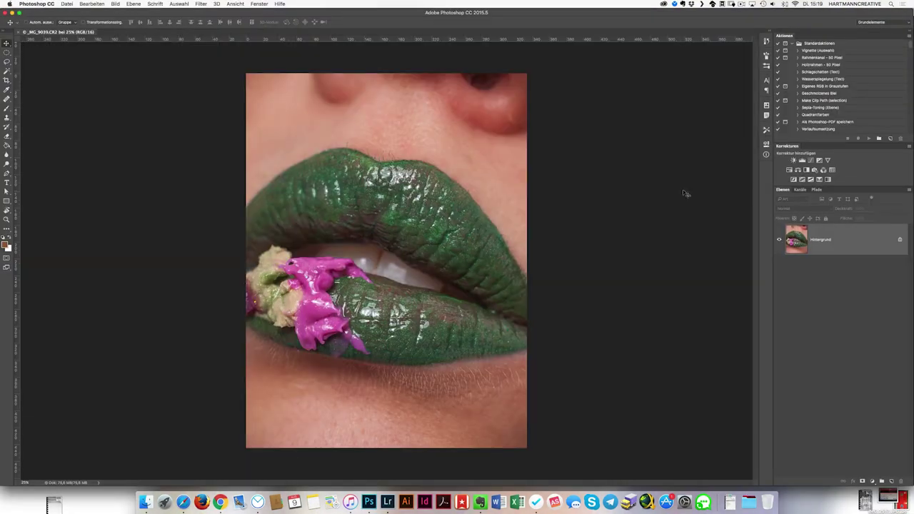
key(ctrl+j)
click(201, 4)
Nudge the upper lip's right contour inward with Liquify's Forward Warp and apply it.
click(223, 65)
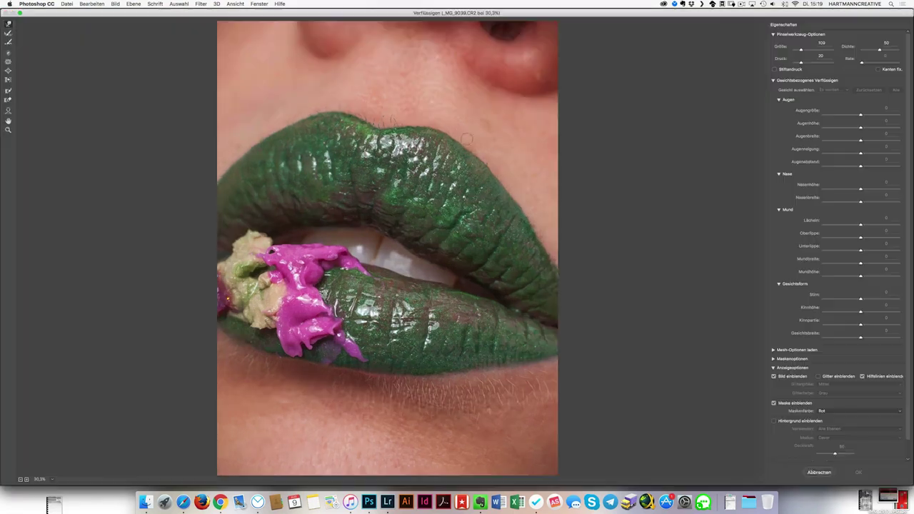
drag(490, 152, 472, 150)
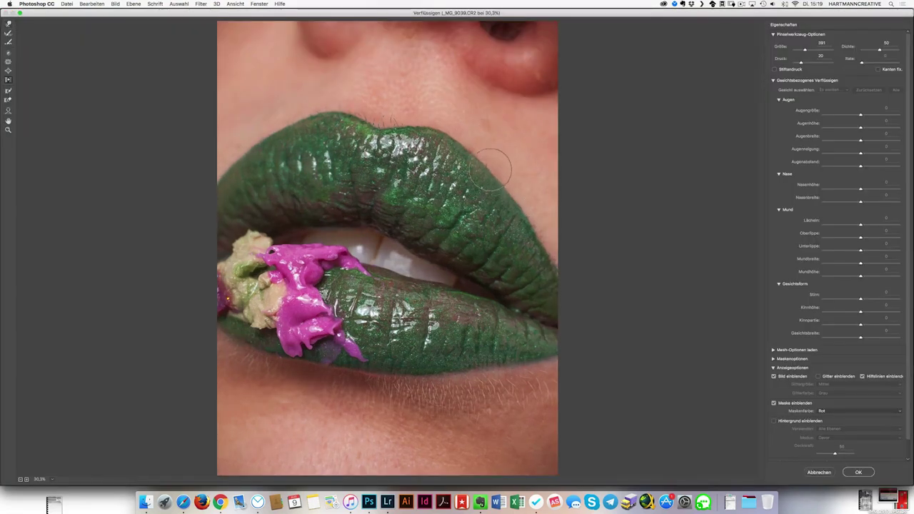
key(bracketleft)
key(bracketleft)
key(bracketleft)
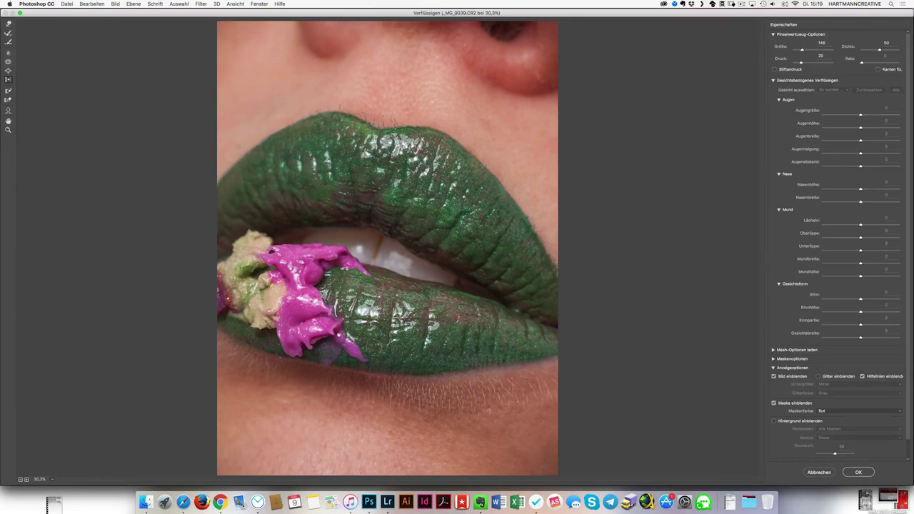
key(bracketright)
key(bracketright)
key(bracketright)
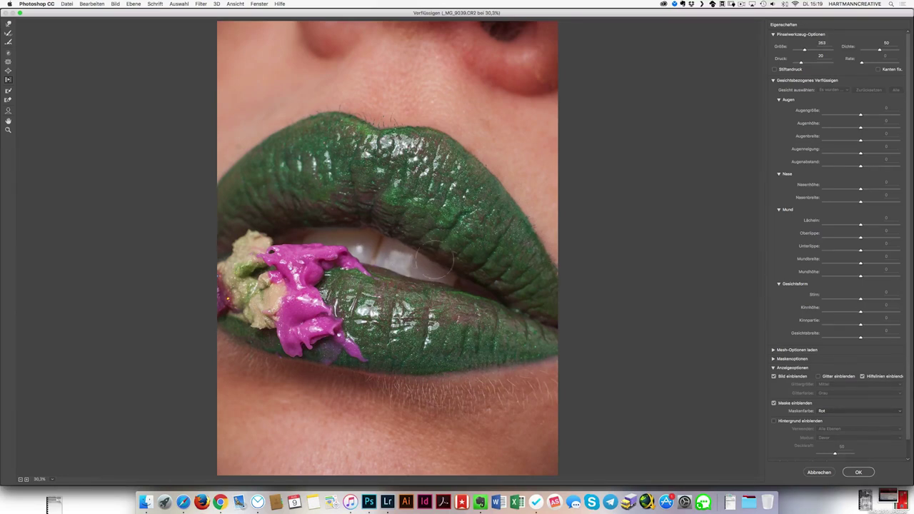
key(bracketright)
key(bracketright)
key(bracketright)
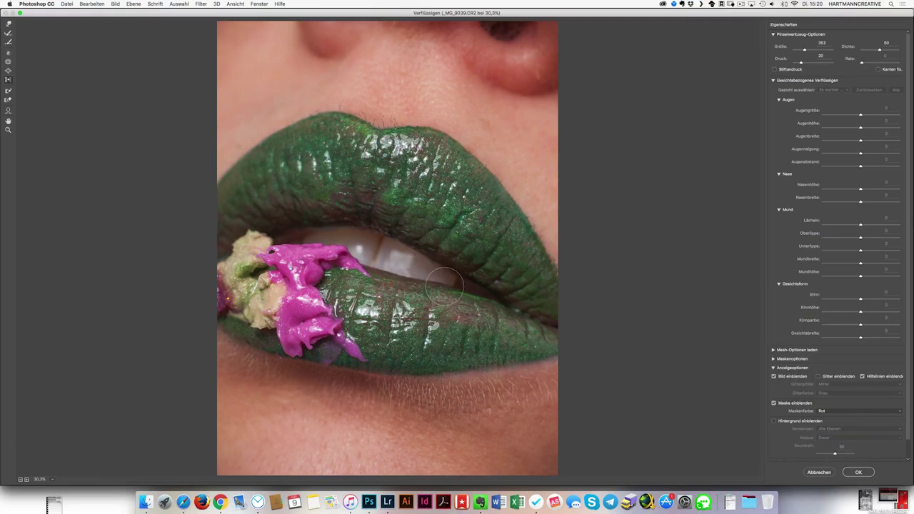
click(859, 473)
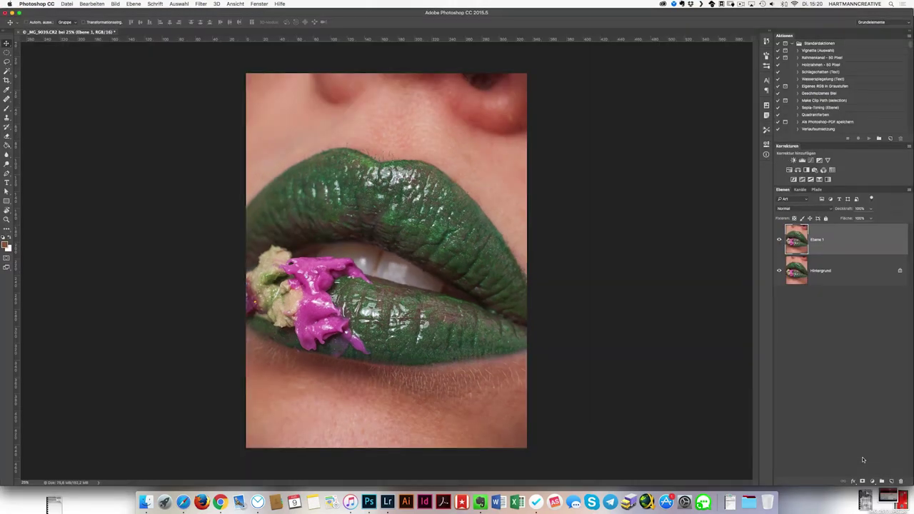
Add an empty retouch layer and heal the stray hairs above the upper lip.
key(ctrl+shift+alt+n)
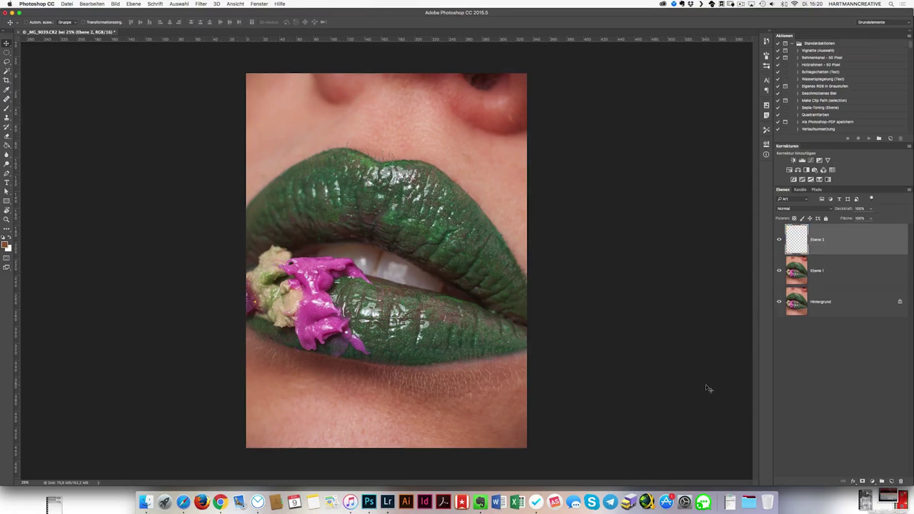
scroll(380, 105, up, 6)
key(j)
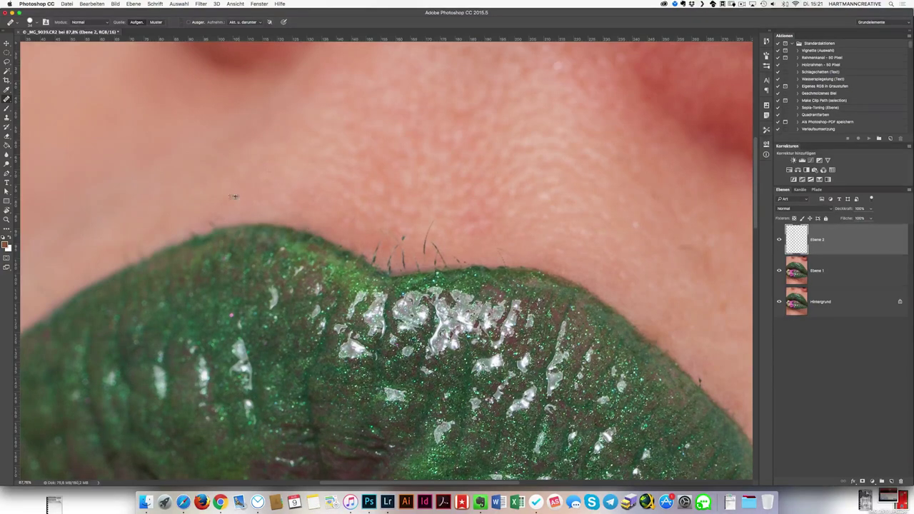
mouse_move(386, 235)
mouse_down()
mouse_move(377, 261)
mouse_move(442, 266)
mouse_move(394, 255)
mouse_up()
Heal the flaws along the upper lip's right edge.
scroll(508, 238, right, 3)
scroll(525, 248, right, 3)
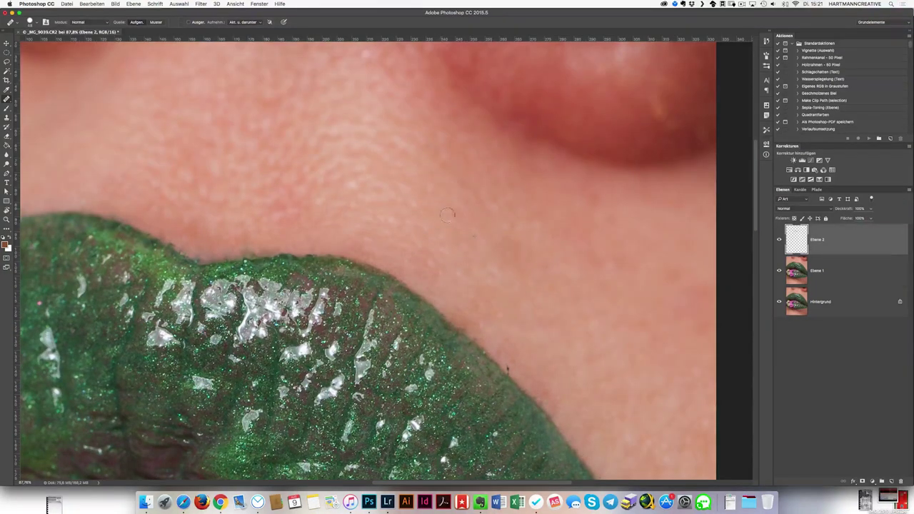
scroll(486, 236, down, 3)
scroll(486, 236, right, 3)
scroll(511, 264, down, 2)
drag(531, 294, 561, 326)
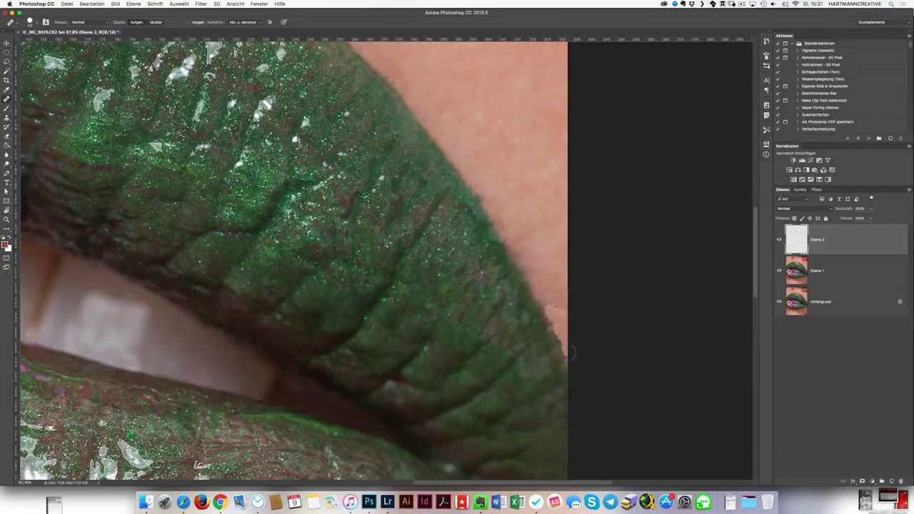
Pan around the zoomed-in upper lip to inspect it for remaining flaws.
scroll(572, 329, up, 5)
scroll(607, 308, left, 8)
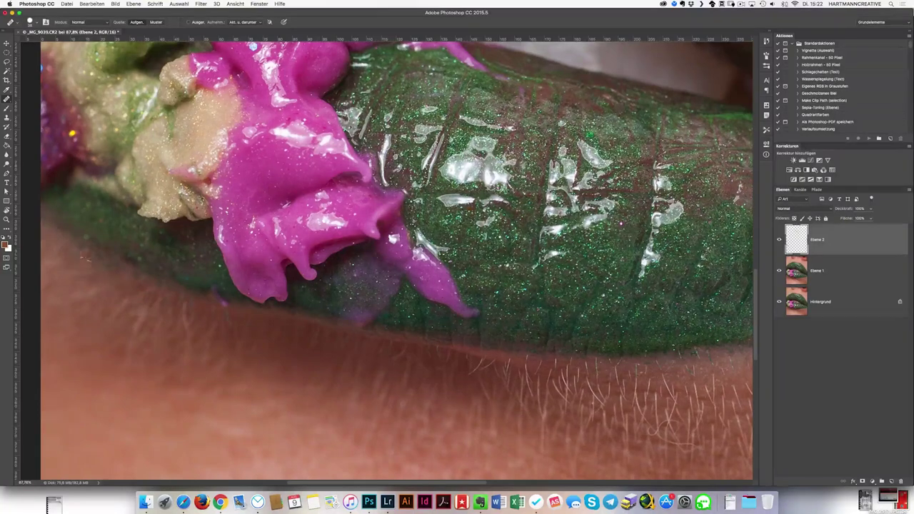
scroll(386, 258, right, 5)
scroll(386, 257, down, 1)
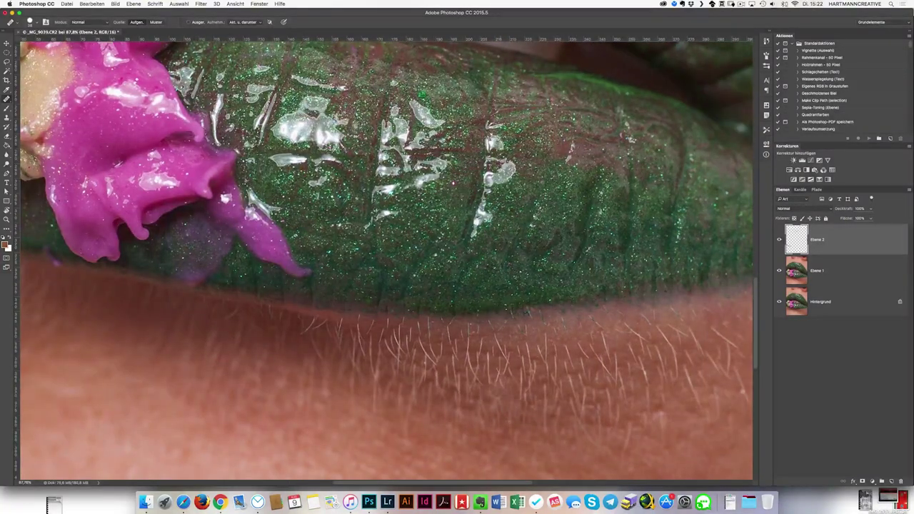
scroll(398, 350, right, 4)
scroll(398, 350, right, 4)
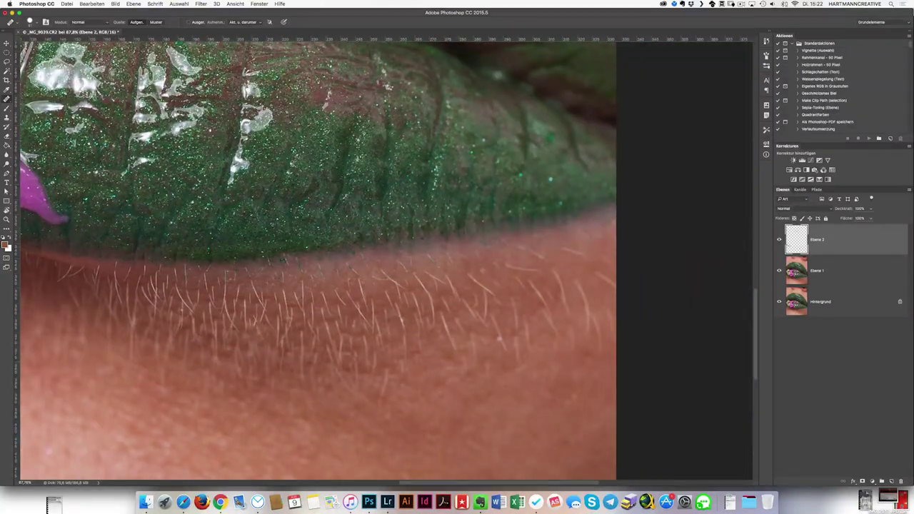
scroll(353, 341, up, 2)
scroll(353, 342, left, 2)
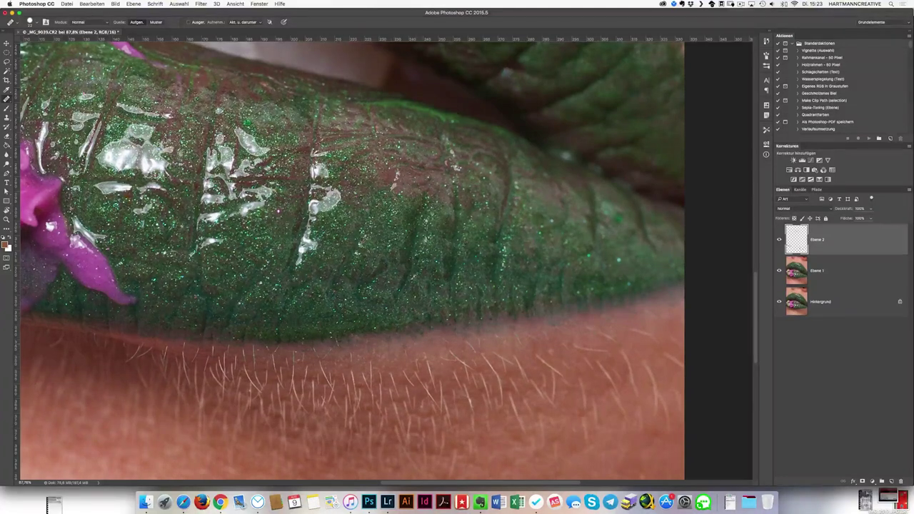
scroll(247, 355, up, 2)
scroll(379, 415, right, 5)
scroll(379, 414, down, 3)
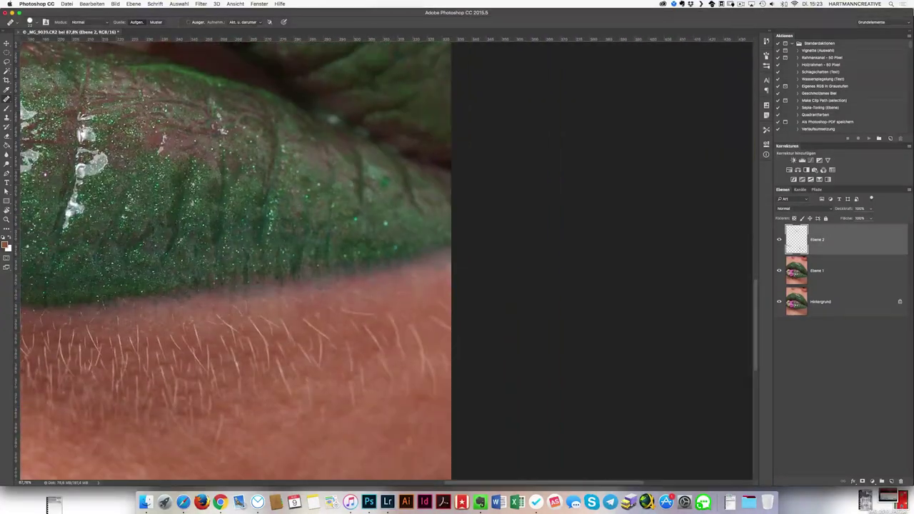
scroll(408, 255, left, 5)
scroll(408, 255, left, 2)
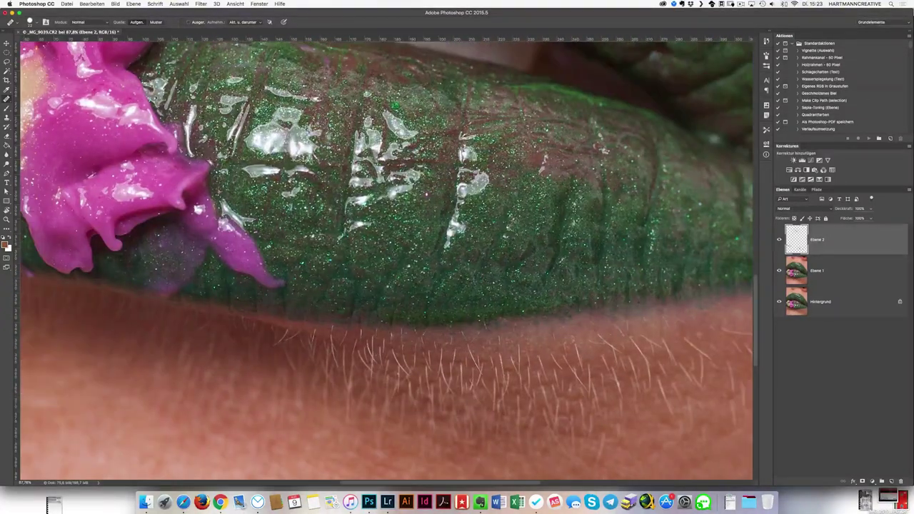
scroll(148, 308, left, 3)
scroll(258, 347, up, 1)
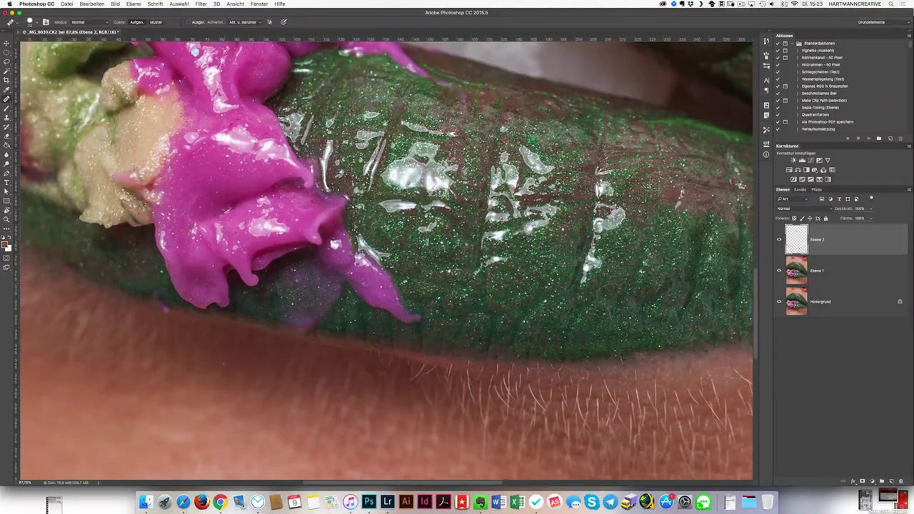
scroll(290, 378, left, 2)
Add another empty layer and paint out a light hair below the lower lip.
key(alt+shift+super+n)
scroll(155, 351, right, 2)
scroll(155, 351, left, 3)
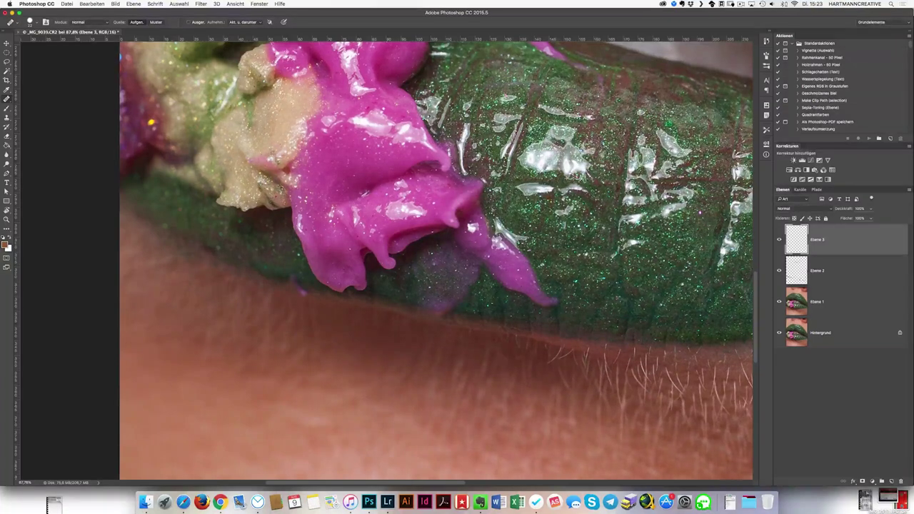
scroll(426, 306, right, 3)
scroll(426, 306, down, 1)
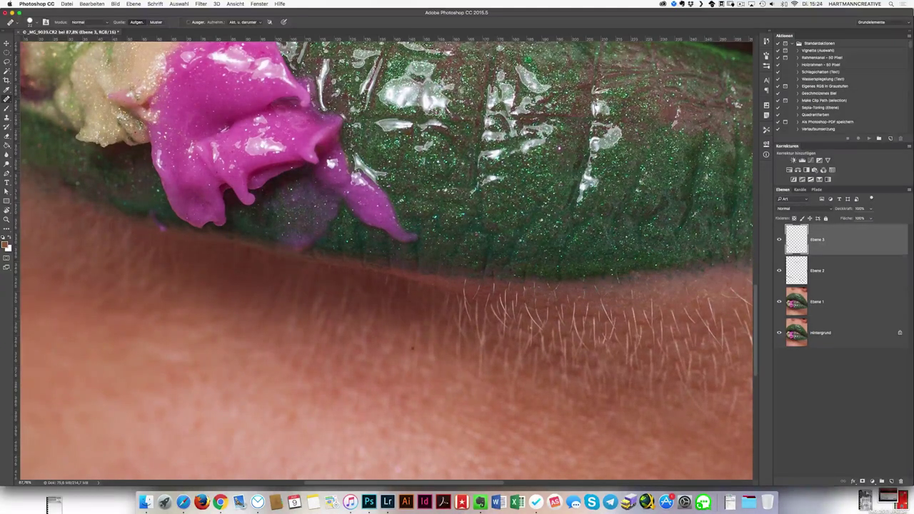
drag(461, 330, 460, 303)
Heal the light hair strands on the skin left and centre below the lip.
scroll(386, 261, right, 5)
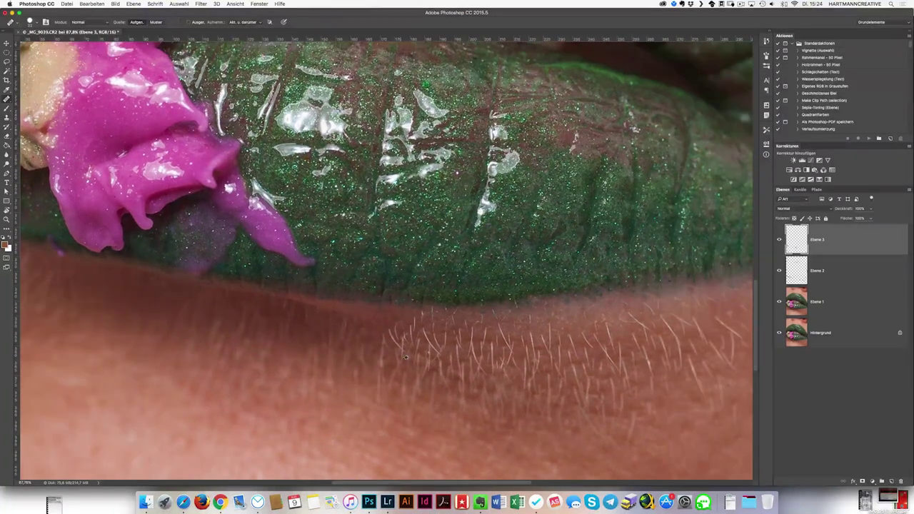
scroll(410, 325, up, 2)
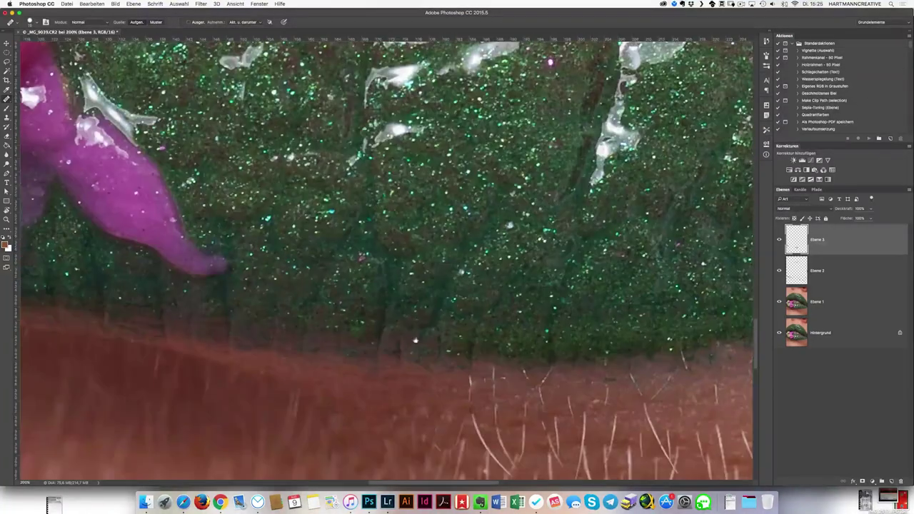
mouse_move(301, 326)
mouse_down()
mouse_move(276, 287)
mouse_move(286, 390)
mouse_up()
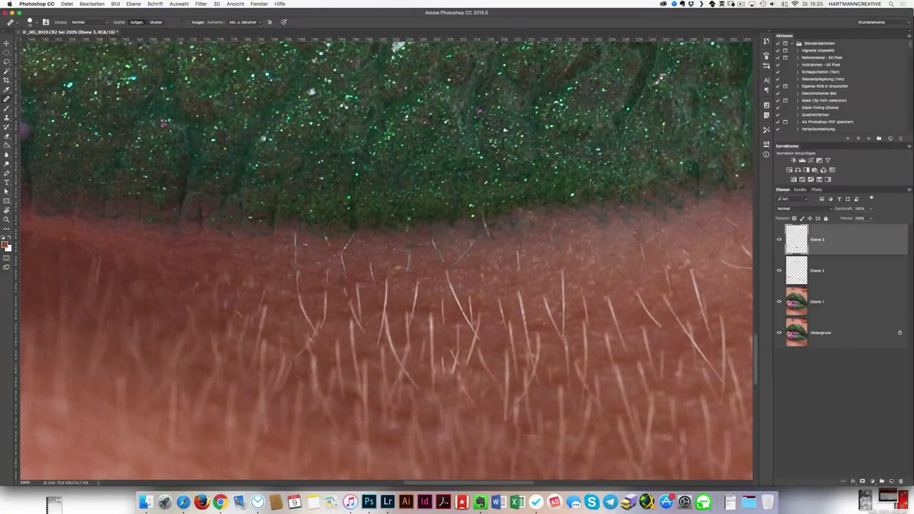
mouse_move(299, 295)
mouse_down()
mouse_move(319, 335)
mouse_move(329, 271)
mouse_up()
mouse_move(327, 236)
mouse_down()
mouse_move(363, 332)
mouse_move(339, 388)
mouse_move(316, 326)
mouse_up()
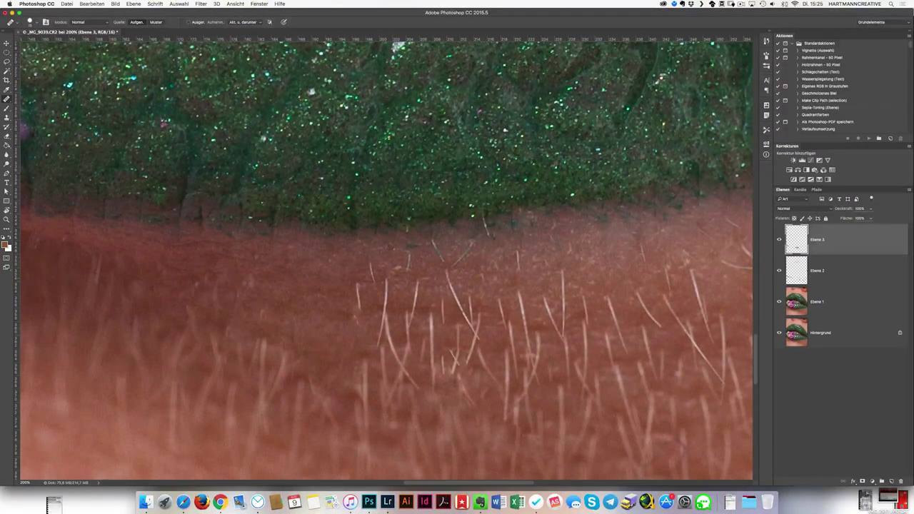
scroll(280, 342, down, 3)
mouse_move(331, 221)
mouse_down()
mouse_move(330, 278)
mouse_move(340, 305)
mouse_move(361, 222)
mouse_up()
mouse_move(357, 184)
mouse_down()
mouse_move(412, 203)
mouse_move(414, 256)
mouse_move(383, 319)
mouse_up()
drag(412, 249, 426, 279)
mouse_move(433, 159)
mouse_down()
mouse_move(437, 180)
mouse_move(469, 213)
mouse_up()
drag(450, 240, 454, 270)
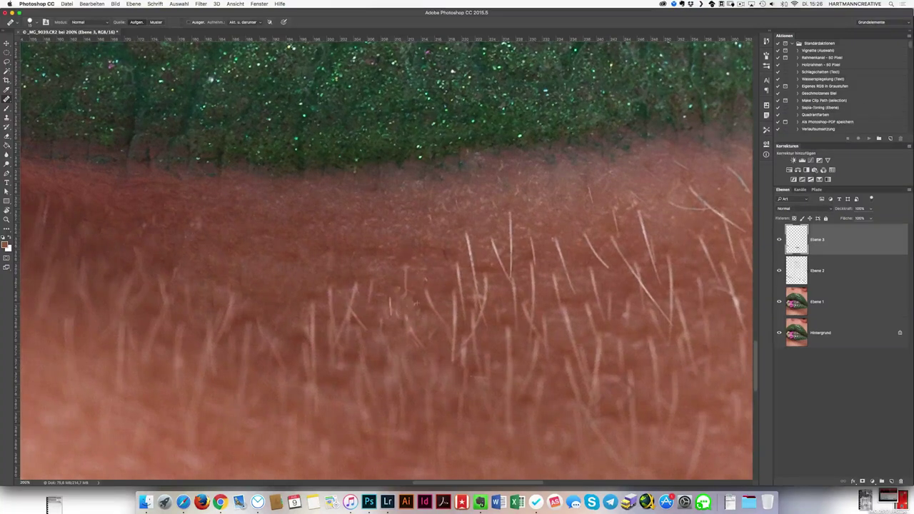
Remove the long diagonal hair and two hair strands on the right.
scroll(415, 304, right, 5)
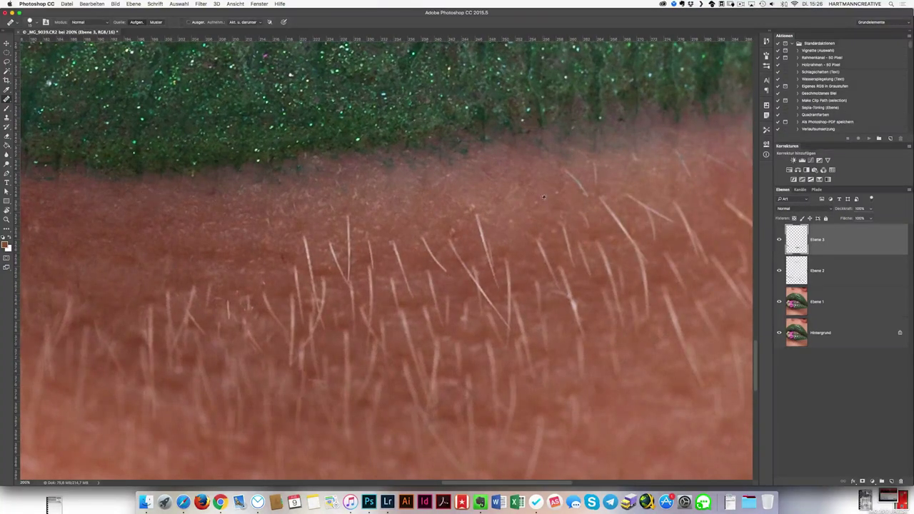
drag(594, 170, 406, 223)
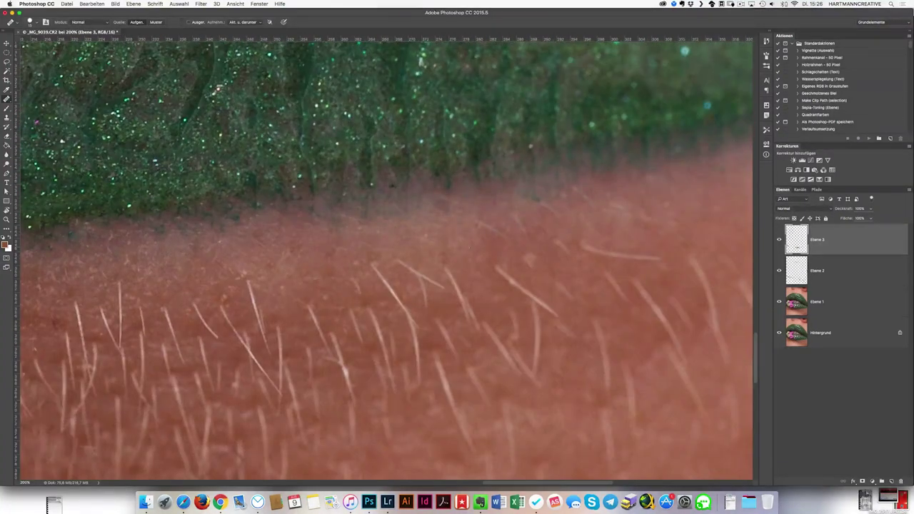
mouse_move(375, 266)
mouse_down()
mouse_move(416, 329)
mouse_move(420, 381)
mouse_up()
drag(391, 333, 404, 377)
drag(372, 310, 394, 383)
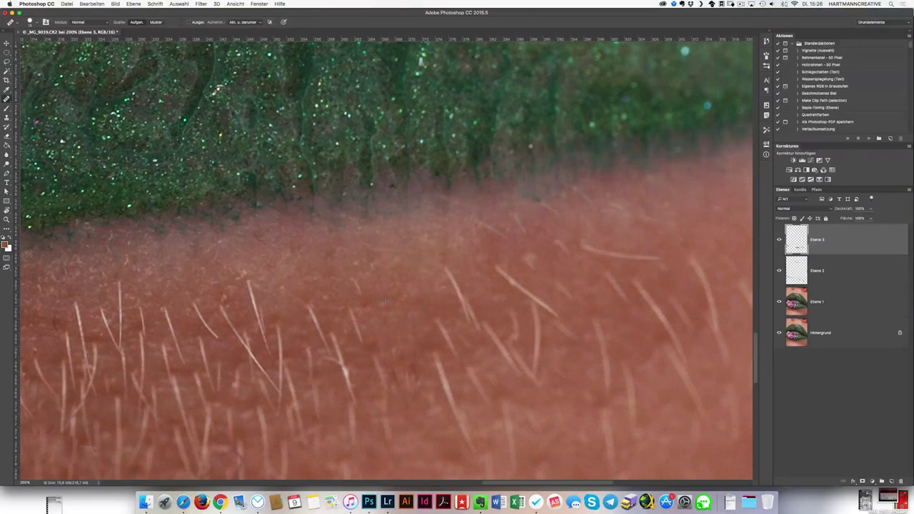
mouse_move(529, 256)
mouse_down()
mouse_move(504, 300)
mouse_move(535, 368)
mouse_up()
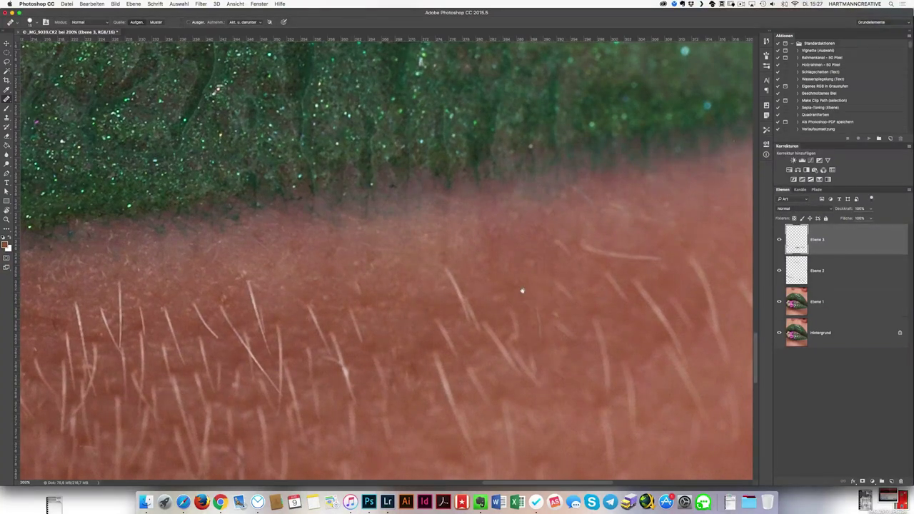
scroll(521, 290, right, 5)
Paint out the diagonal and long light hair strands toward the right edge.
drag(313, 285, 341, 340)
click(447, 258)
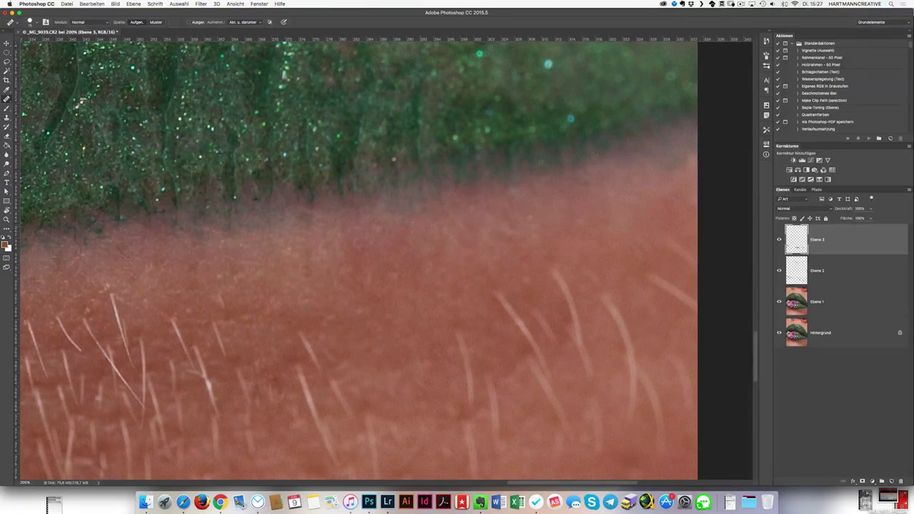
drag(557, 272, 577, 336)
drag(605, 299, 630, 420)
drag(672, 286, 696, 307)
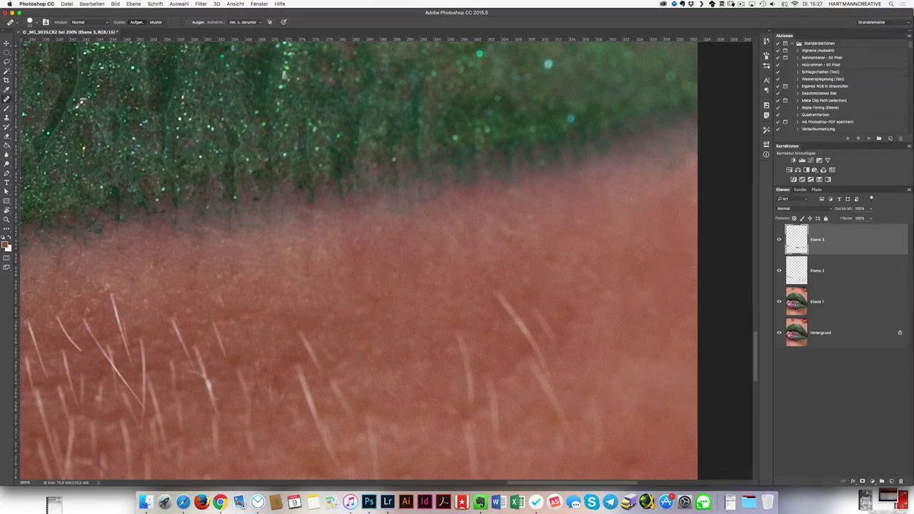
mouse_move(497, 294)
mouse_down()
mouse_move(545, 349)
mouse_move(558, 405)
mouse_move(599, 436)
mouse_up()
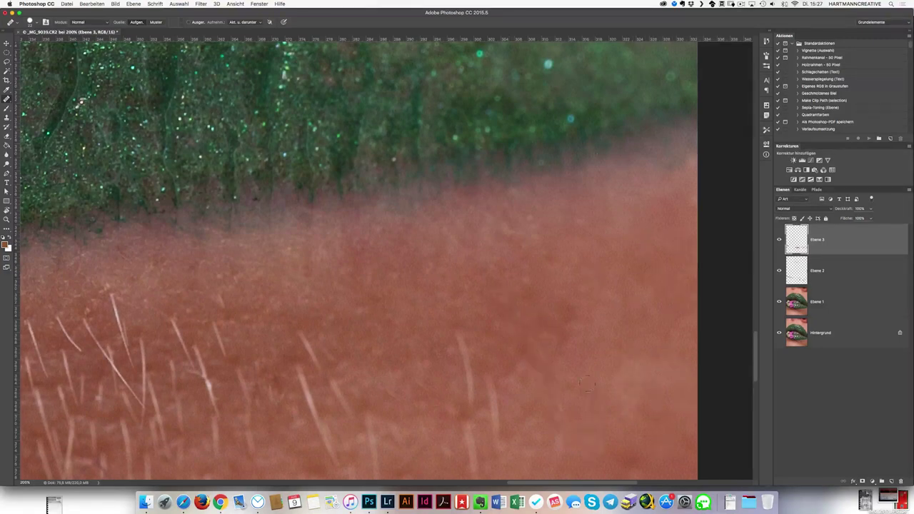
scroll(523, 218, down, 4)
Remove the light hairs across the middle and far-left skin.
drag(523, 242, 533, 295)
drag(501, 296, 510, 341)
drag(403, 284, 411, 348)
drag(334, 204, 368, 325)
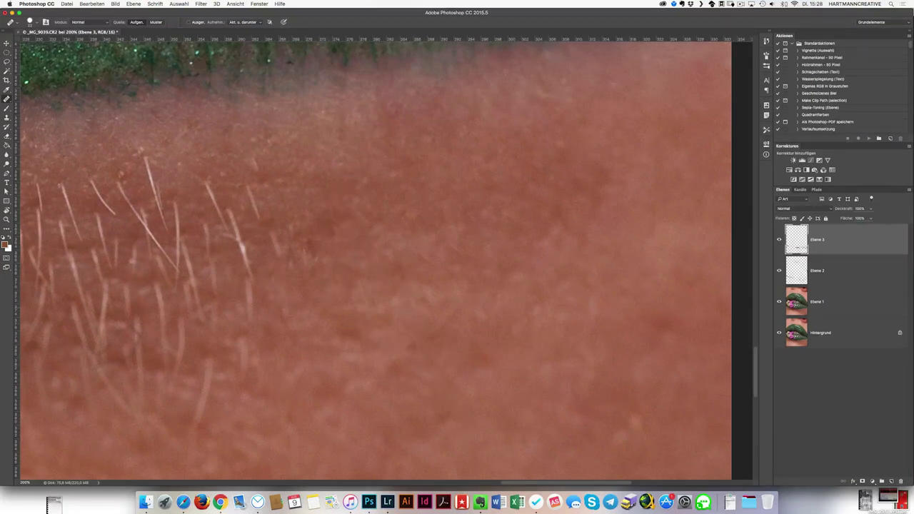
drag(251, 187, 259, 218)
mouse_move(229, 209)
mouse_down()
mouse_move(252, 284)
mouse_move(243, 368)
mouse_up()
mouse_move(205, 178)
mouse_down()
mouse_move(228, 223)
mouse_move(215, 287)
mouse_up()
drag(188, 240, 192, 295)
drag(146, 155, 161, 214)
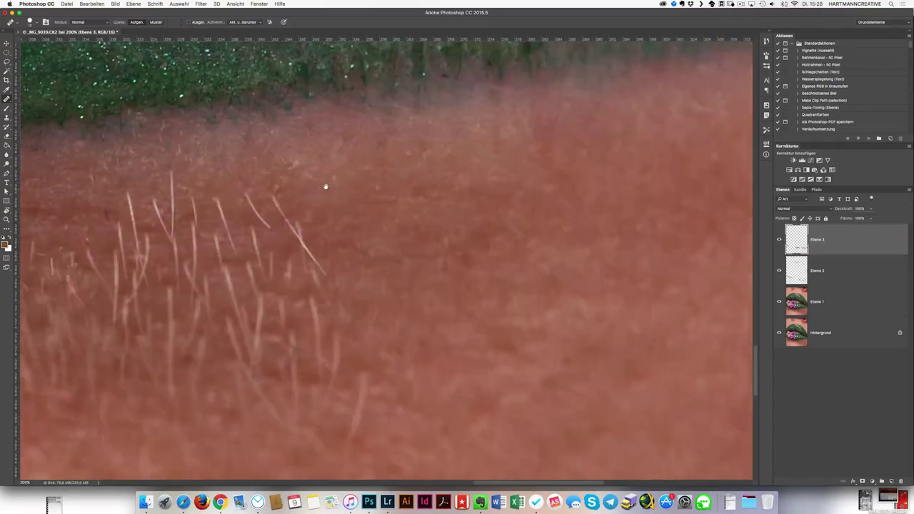
drag(161, 157, 326, 186)
Clear the long diagonal strand, the strand tips and the hair tuft on the left.
mouse_move(286, 211)
mouse_down()
mouse_move(323, 282)
mouse_move(299, 288)
mouse_up()
drag(235, 236, 242, 255)
drag(258, 226, 279, 281)
drag(200, 197, 202, 226)
drag(177, 170, 180, 233)
drag(160, 198, 203, 300)
drag(211, 277, 214, 313)
drag(235, 265, 253, 354)
mouse_move(265, 296)
mouse_down()
mouse_move(268, 349)
mouse_move(292, 330)
mouse_up()
Blend faint strands into the skin and paint out the remaining tuft hairs.
scroll(341, 214, down, 5)
drag(332, 230, 333, 264)
drag(312, 213, 319, 239)
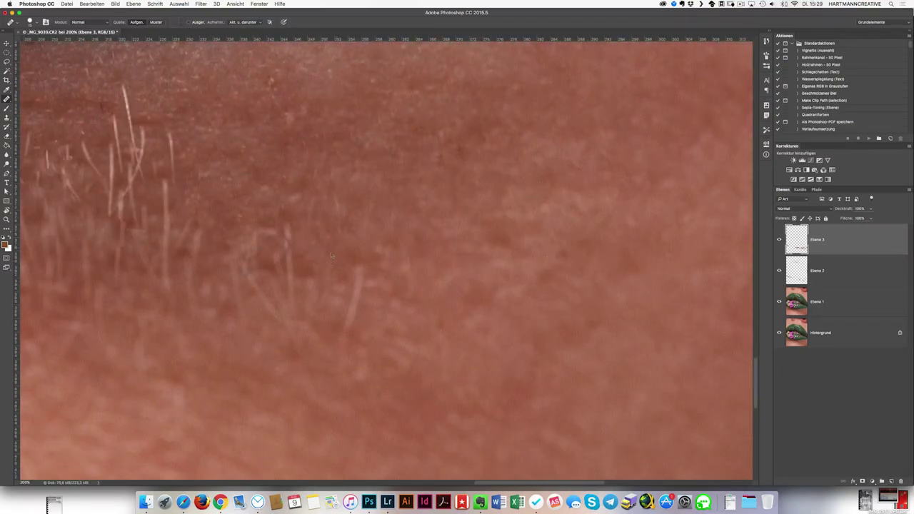
drag(362, 267, 343, 347)
drag(287, 224, 290, 287)
drag(275, 233, 255, 269)
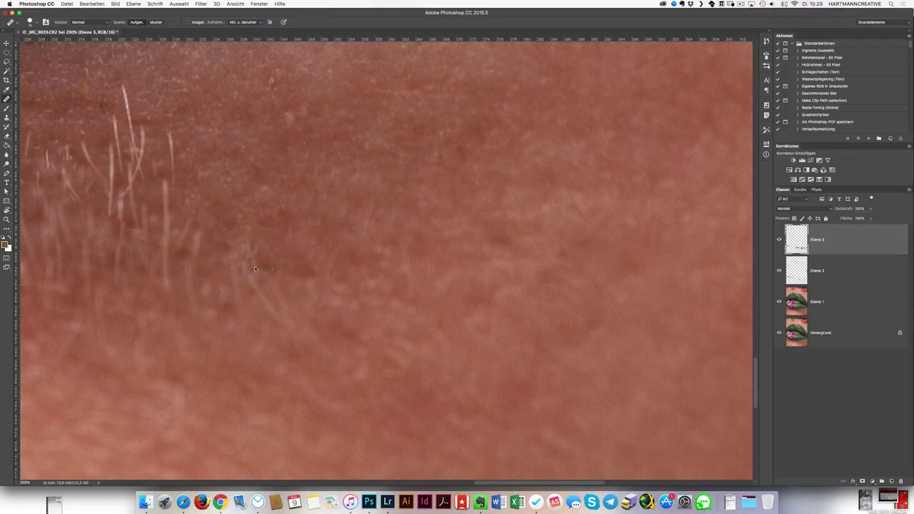
scroll(388, 220, left, 5)
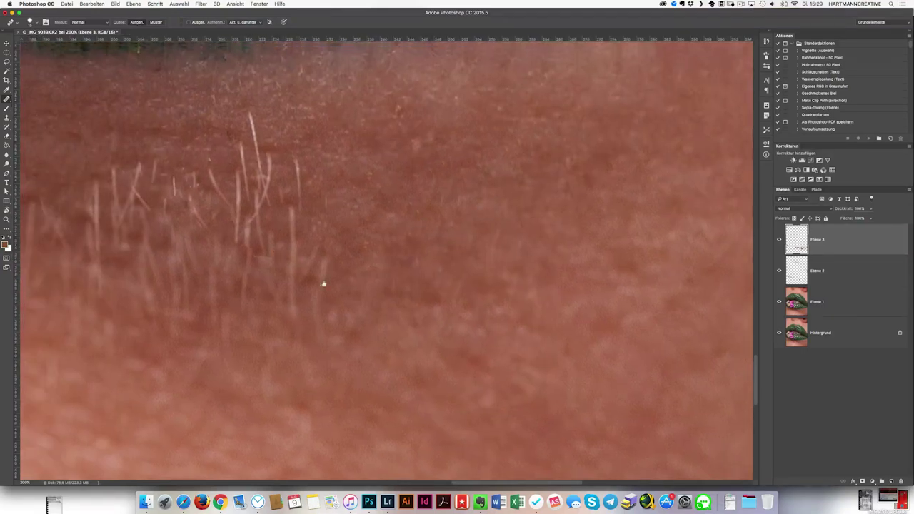
scroll(322, 283, left, 5)
scroll(323, 284, up, 3)
Remove hairs in the centre of the tuft and left of centre.
drag(361, 210, 364, 264)
drag(398, 221, 393, 372)
drag(341, 215, 336, 303)
mouse_move(360, 237)
mouse_down()
mouse_move(347, 300)
mouse_move(369, 355)
mouse_up()
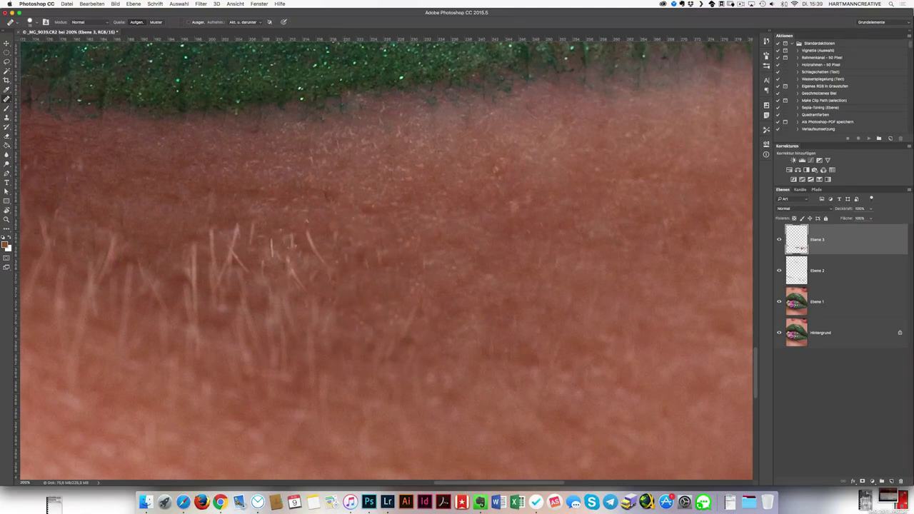
drag(290, 236, 273, 259)
drag(235, 225, 224, 317)
drag(200, 196, 190, 288)
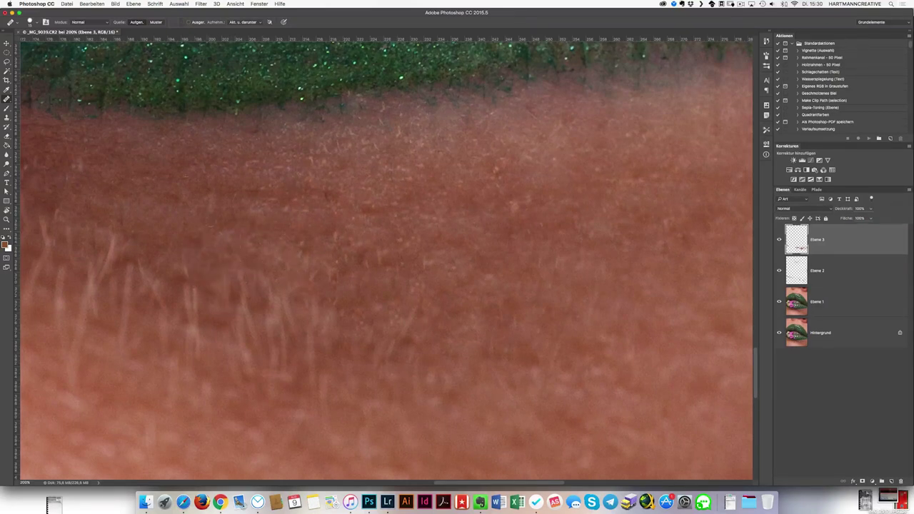
Blend faint strands and remove hair strands across the lower skin.
scroll(580, 193, up, 2)
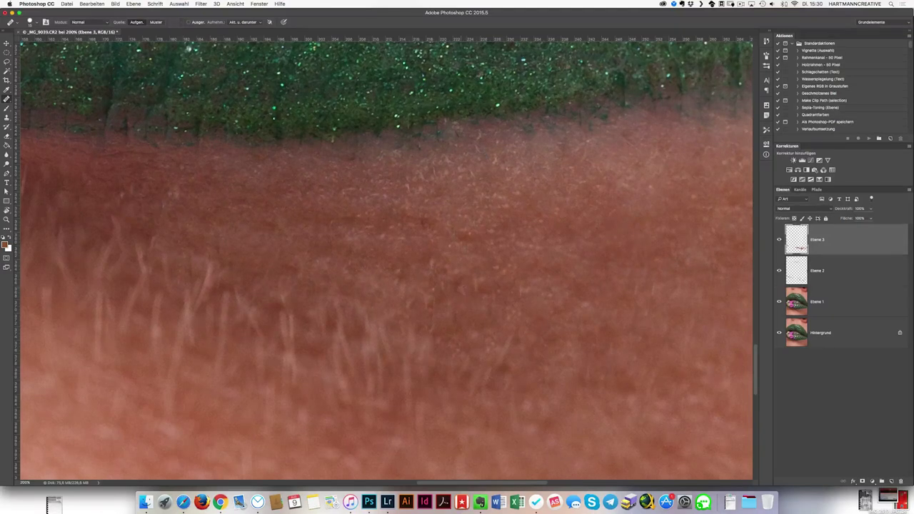
scroll(385, 196, left, 5)
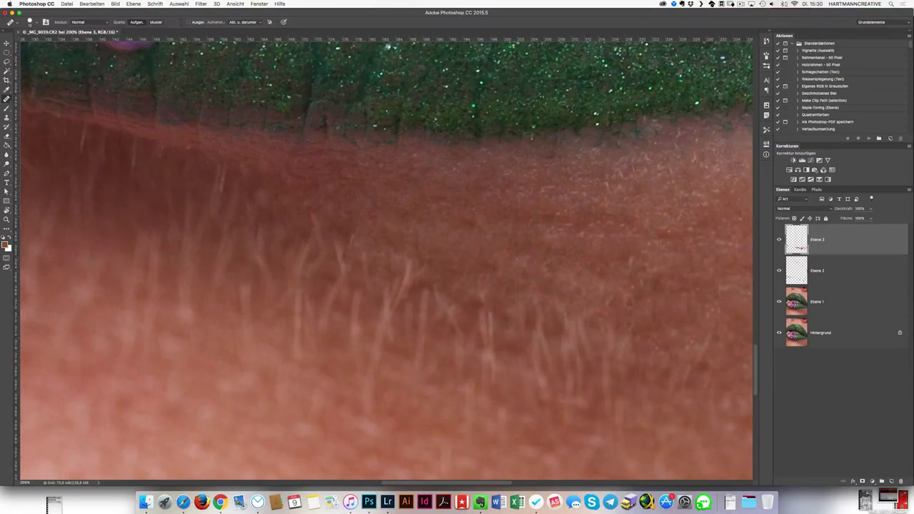
drag(301, 299, 294, 356)
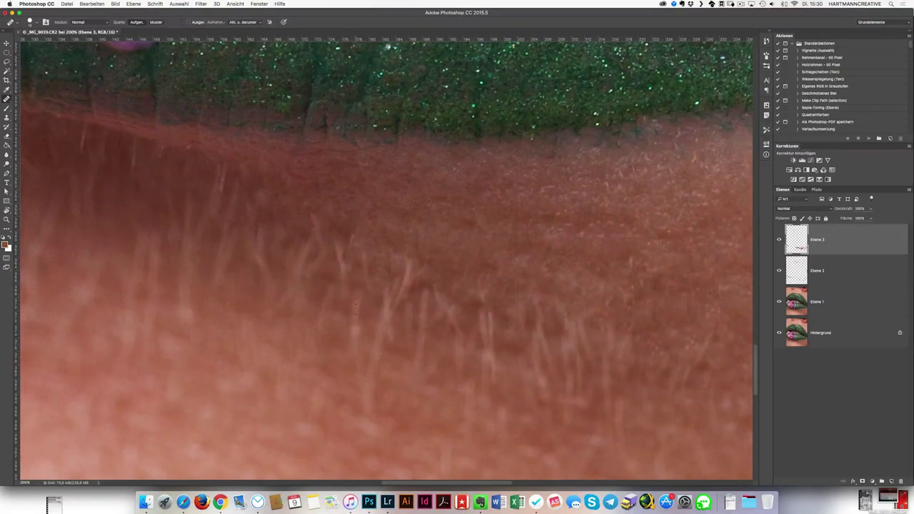
scroll(295, 351, right, 5)
scroll(296, 351, down, 2)
drag(293, 250, 280, 328)
drag(340, 256, 393, 350)
mouse_move(379, 251)
mouse_down()
mouse_move(422, 278)
mouse_move(429, 388)
mouse_up()
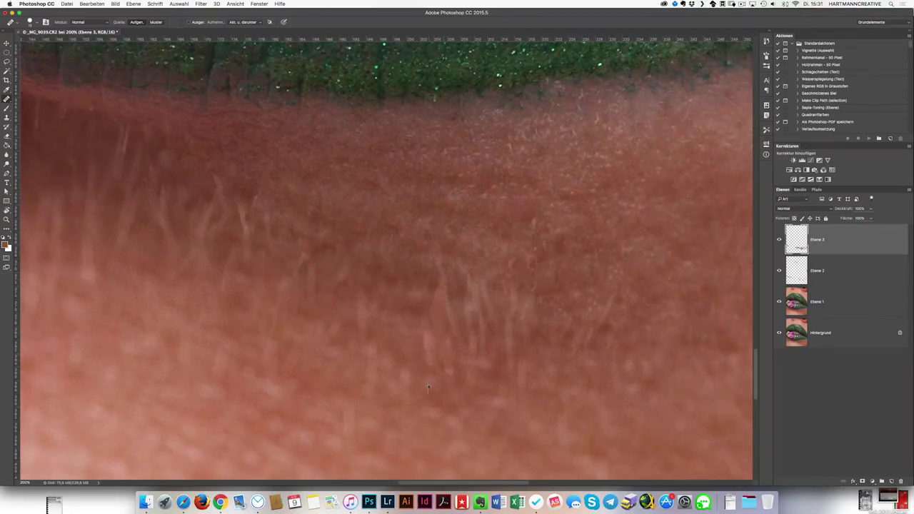
Pan back along the lip and fit the whole photo in view.
scroll(429, 387, right, 3)
scroll(429, 388, up, 2)
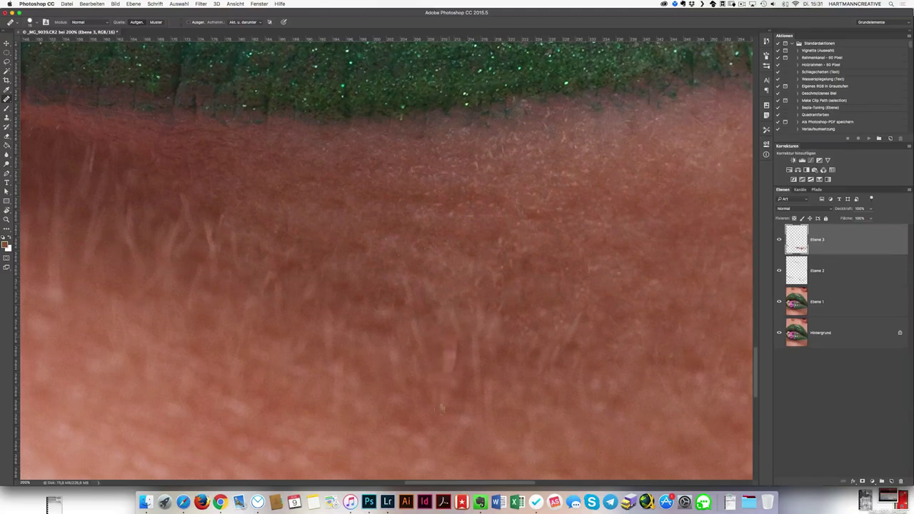
scroll(451, 325, up, 3)
scroll(451, 325, left, 2)
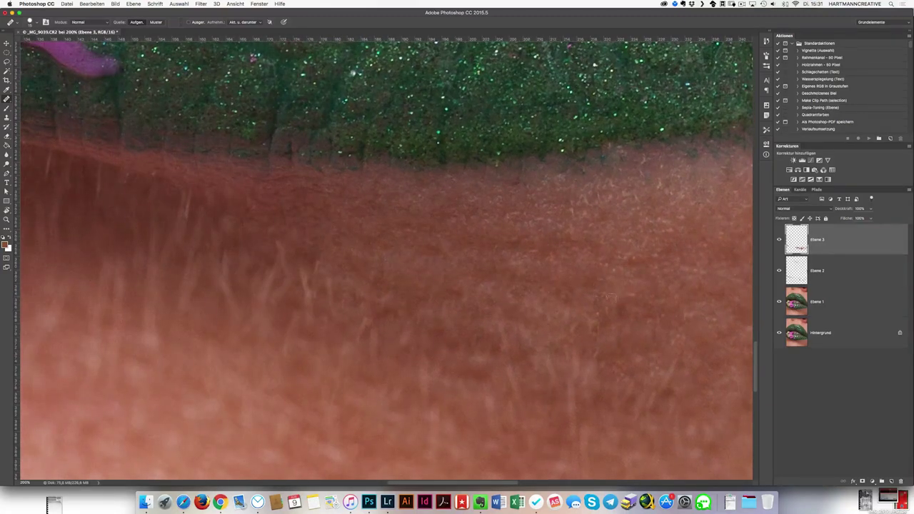
scroll(473, 251, left, 3)
scroll(474, 251, up, 1)
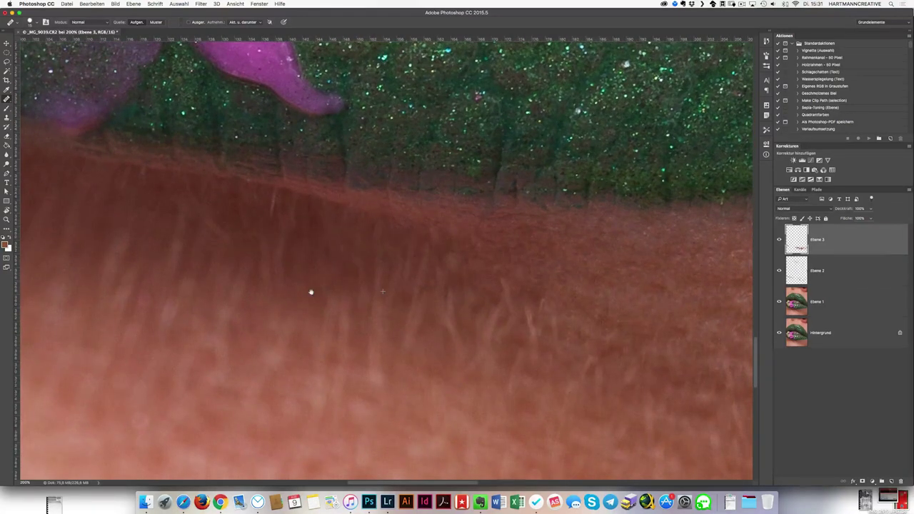
scroll(311, 292, up, 2)
scroll(278, 302, up, 5)
scroll(278, 302, left, 2)
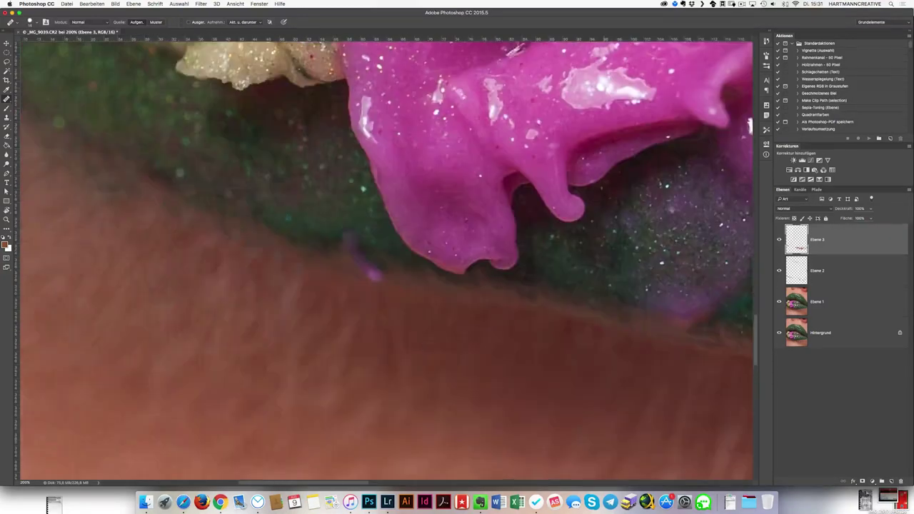
scroll(386, 257, left, 3)
key(super+0)
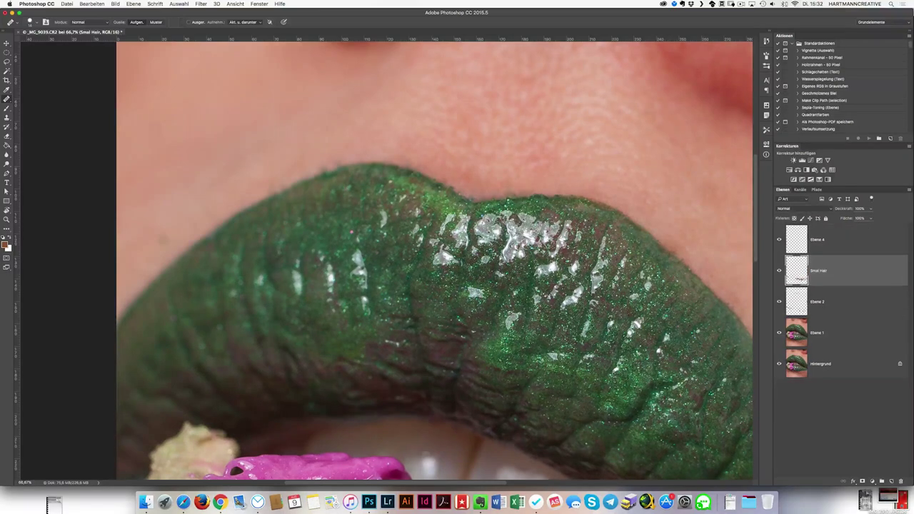
Rename the new empty layer to 'Lips Contour'.
text(r)
key(Return)
double_click(818, 239)
text(Lips Contour)
key(Return)
key(o)
Select the Clone Stamp and run the d&b action to add a grey Soft Light layer.
key(super+1)
scroll(457, 257, left, 5)
key(s)
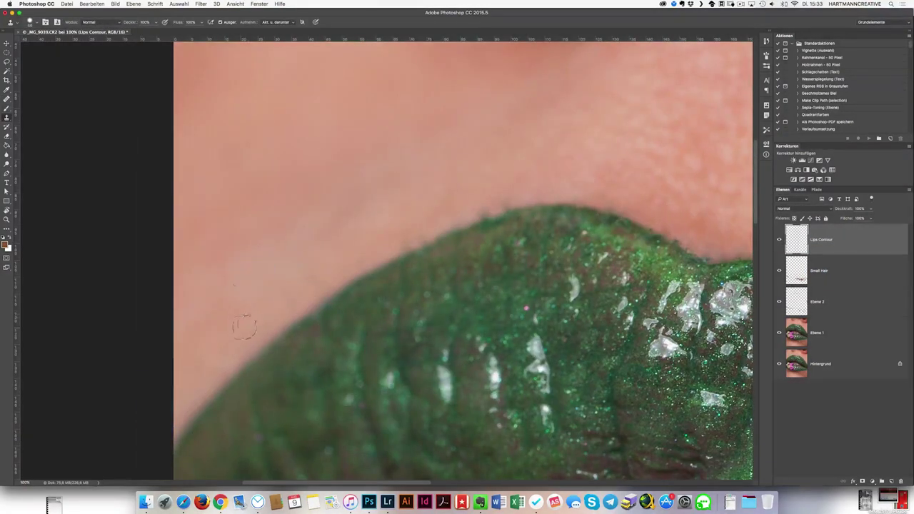
drag(479, 198, 472, 200)
scroll(450, 145, right, 3)
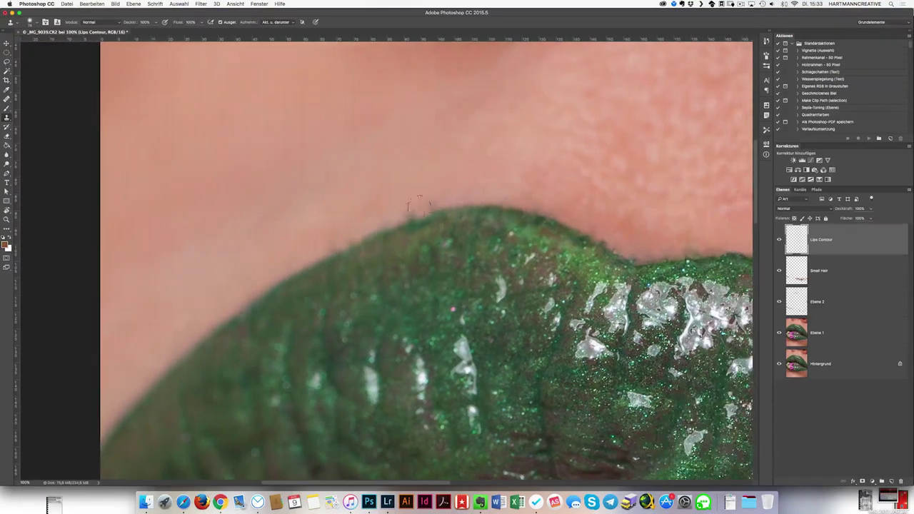
key(F1)
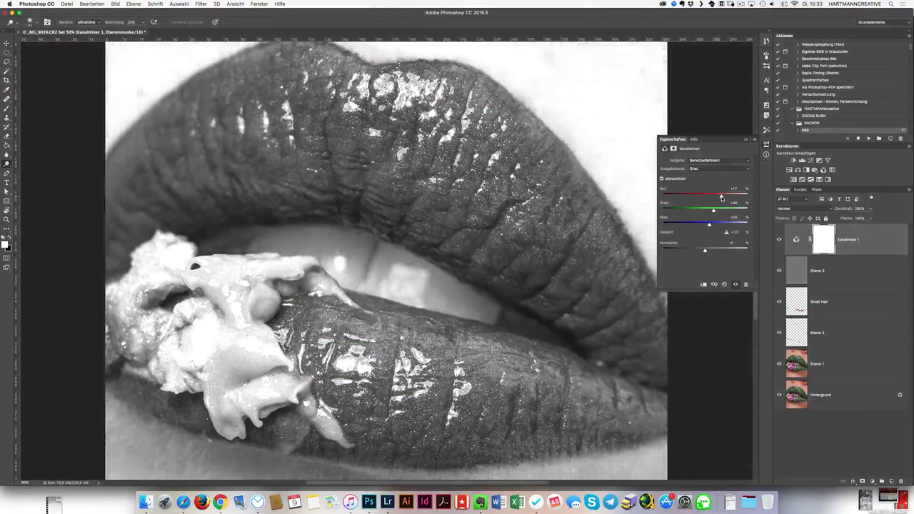
Select the grey dodge-and-burn layer Ebene 3 and zoom in to 200%.
drag(722, 198, 697, 197)
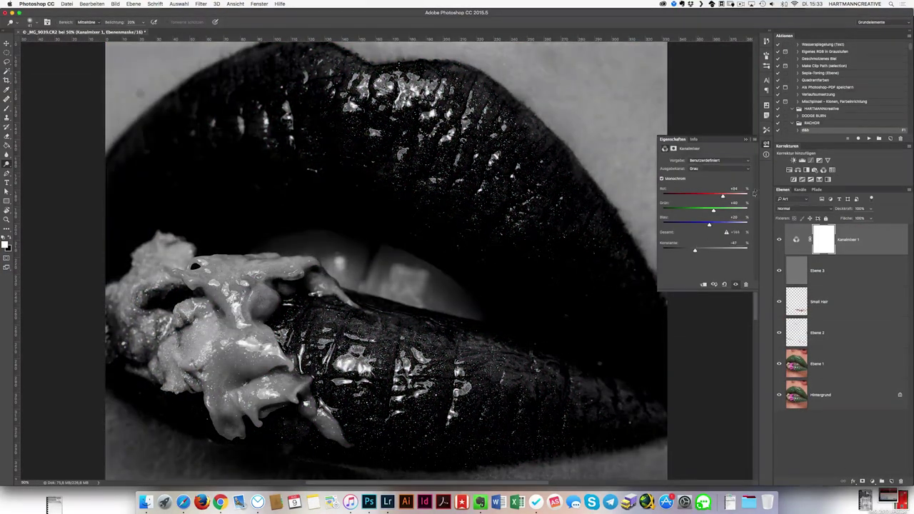
click(835, 270)
key(super+plus)
key(ctrl+plus)
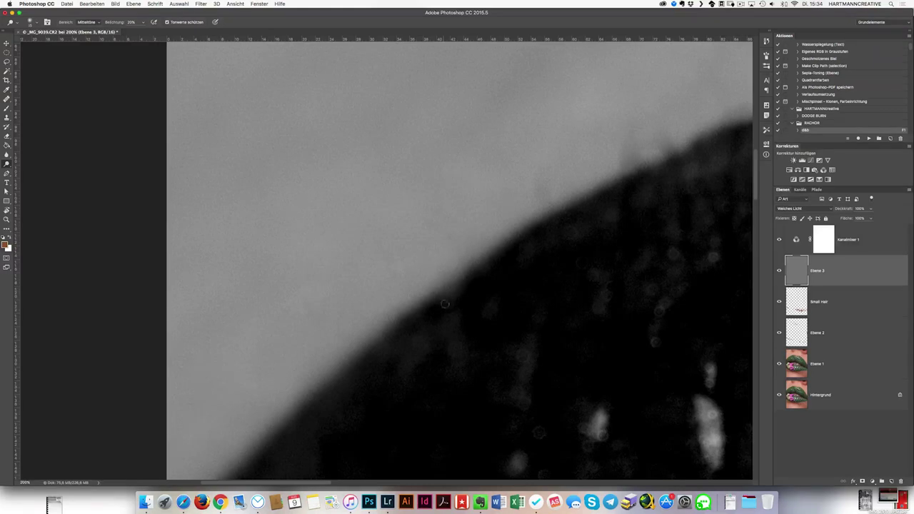
Pan along the upper lip contour to bring each stretch of its edge into view.
drag(543, 183, 472, 298)
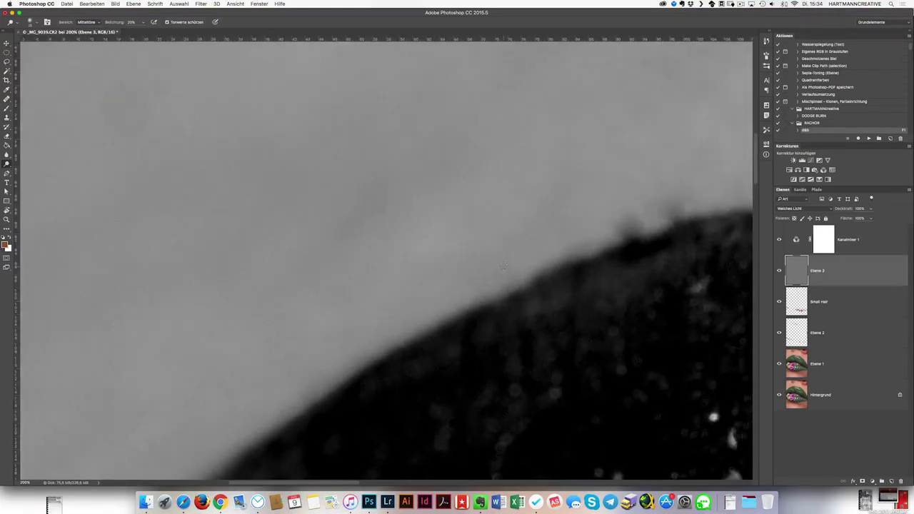
drag(507, 281, 414, 320)
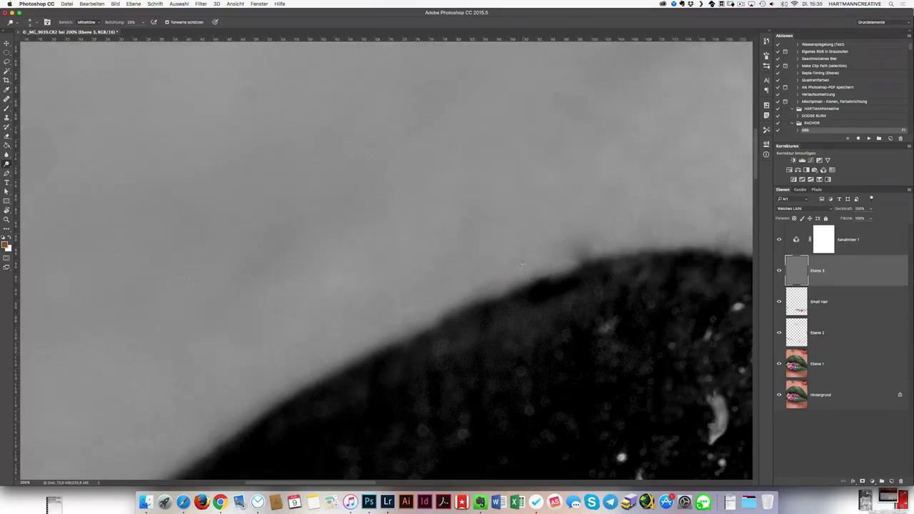
drag(475, 303, 360, 335)
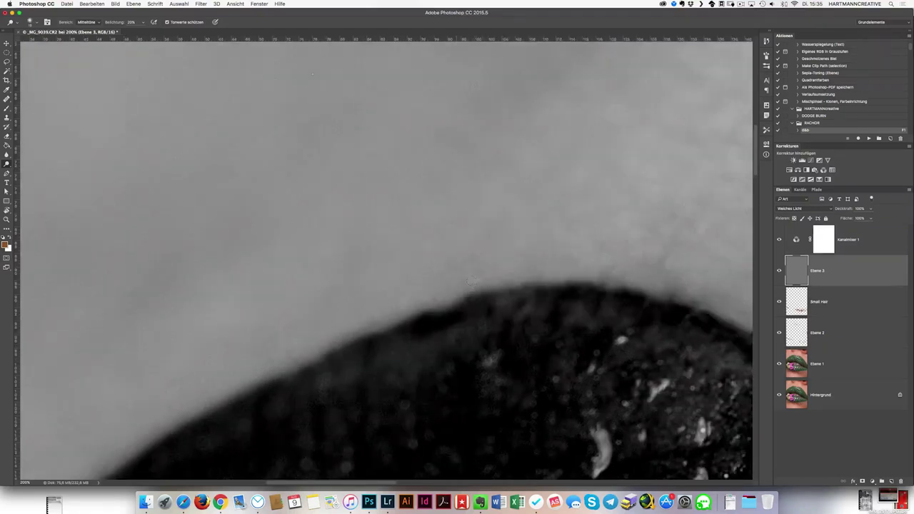
drag(411, 297, 286, 312)
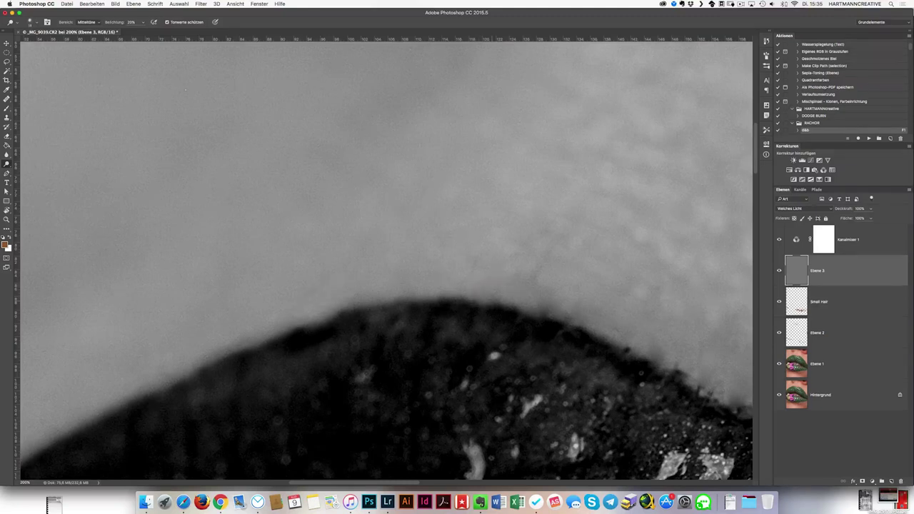
drag(487, 295, 394, 267)
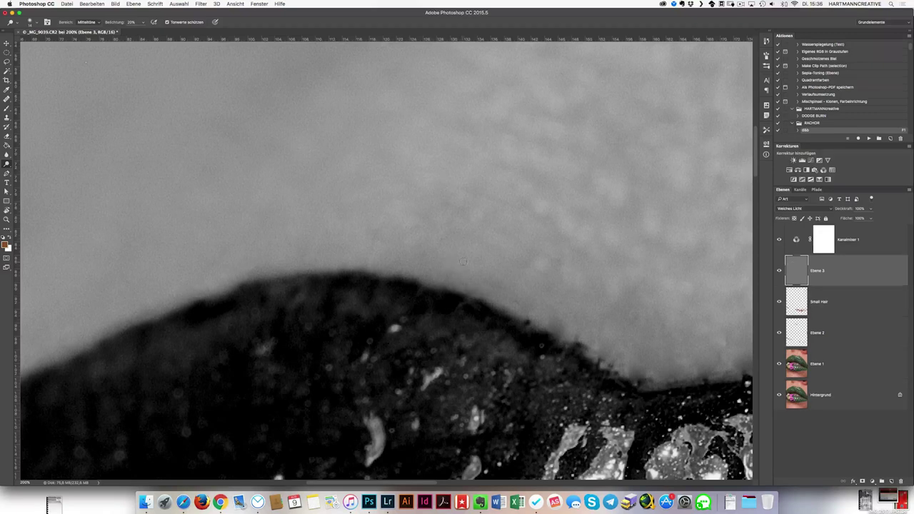
drag(463, 262, 370, 220)
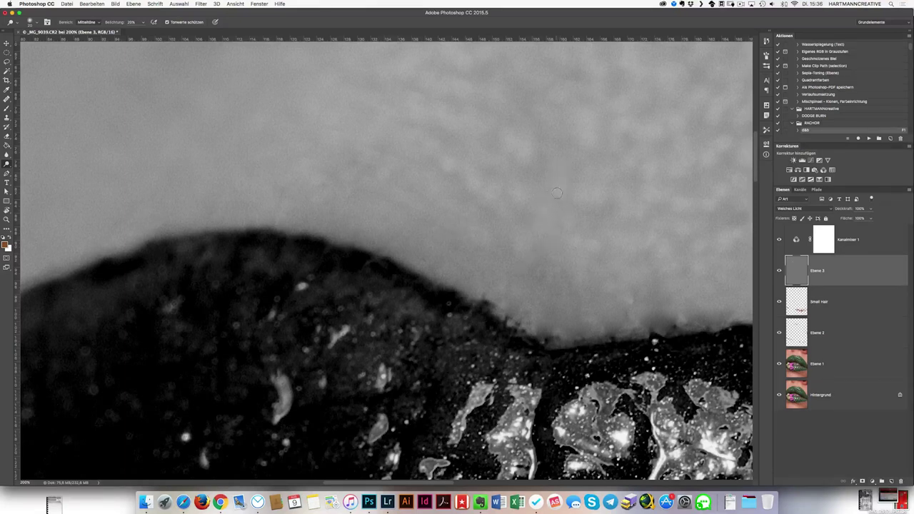
drag(499, 183, 392, 104)
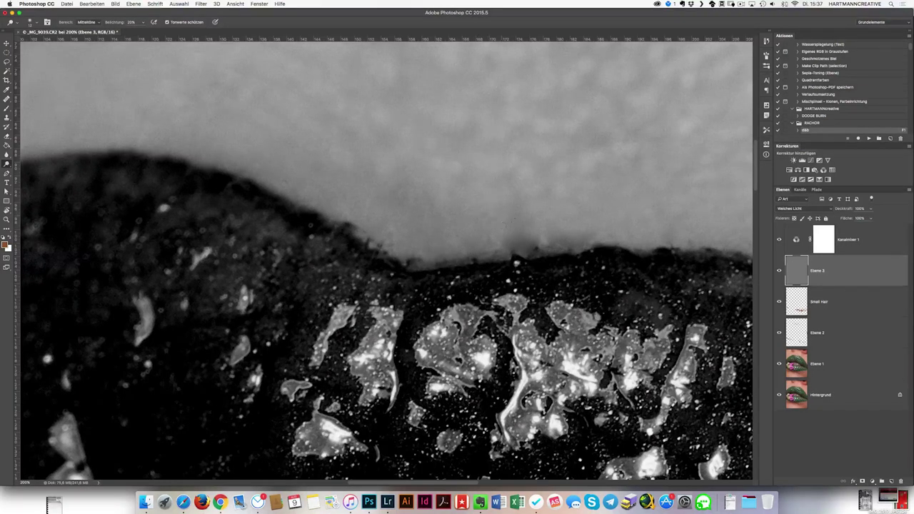
Dodge several dark dips along the upper lip edge with a slightly larger brush.
click(527, 248)
drag(512, 164, 493, 165)
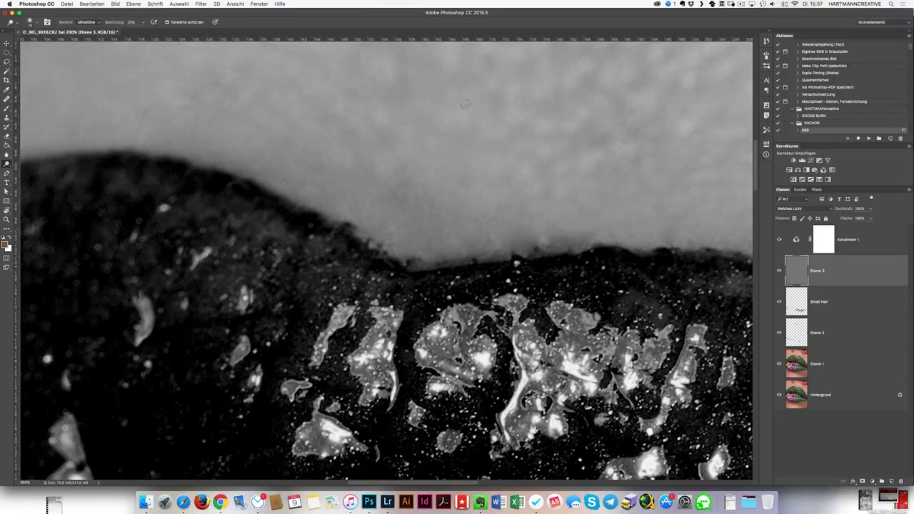
scroll(421, 243, right, 5)
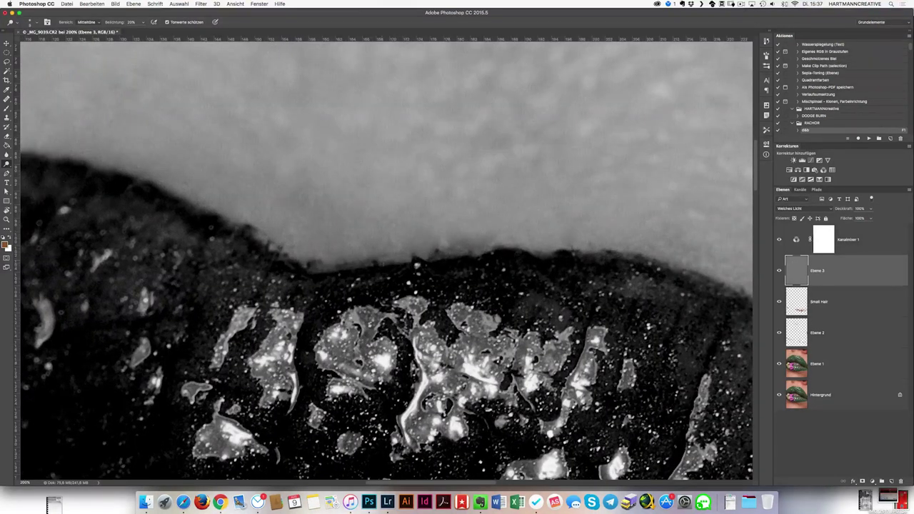
click(433, 252)
click(469, 243)
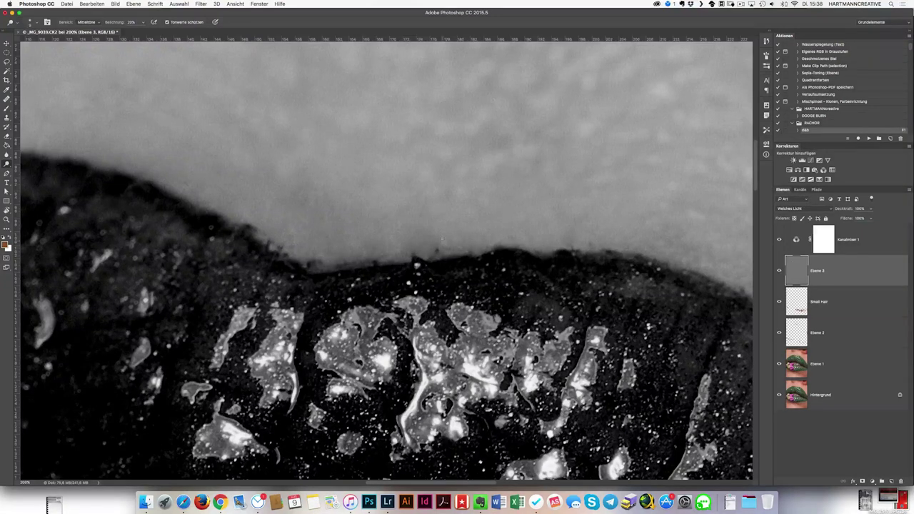
click(329, 268)
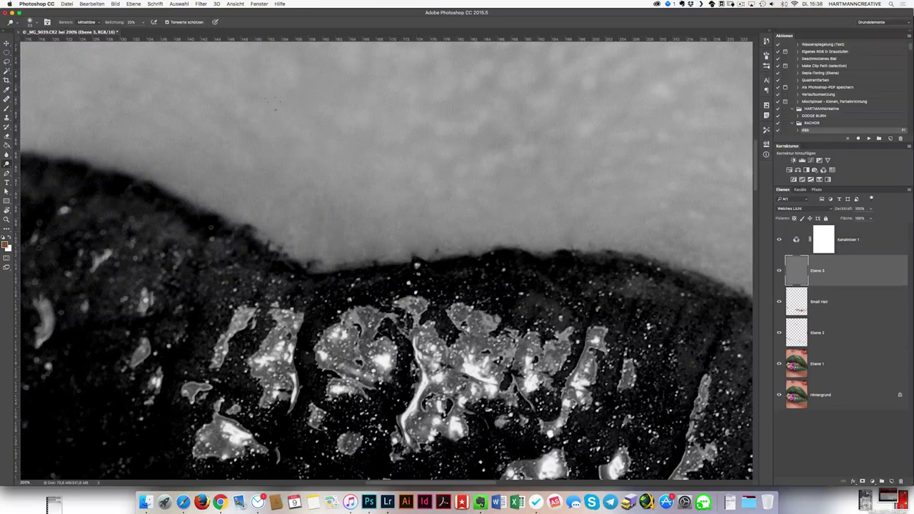
scroll(279, 143, right, 10)
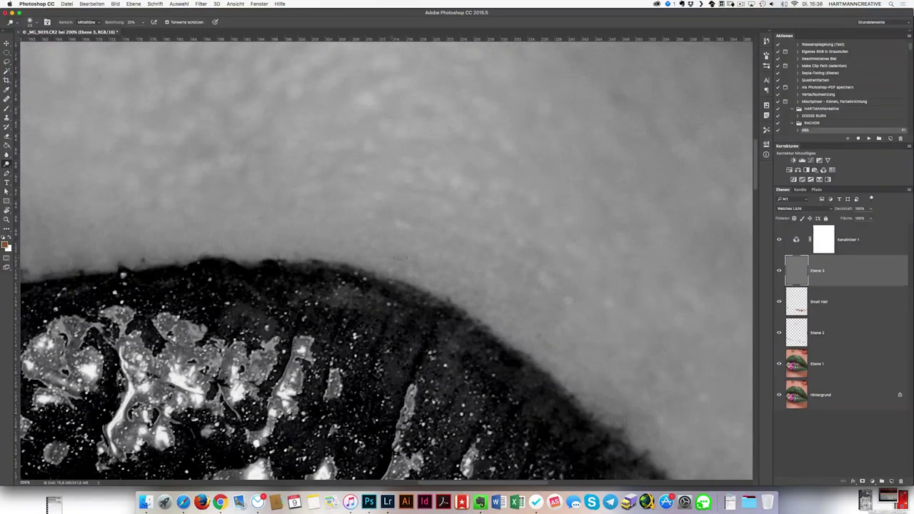
key(super+plus)
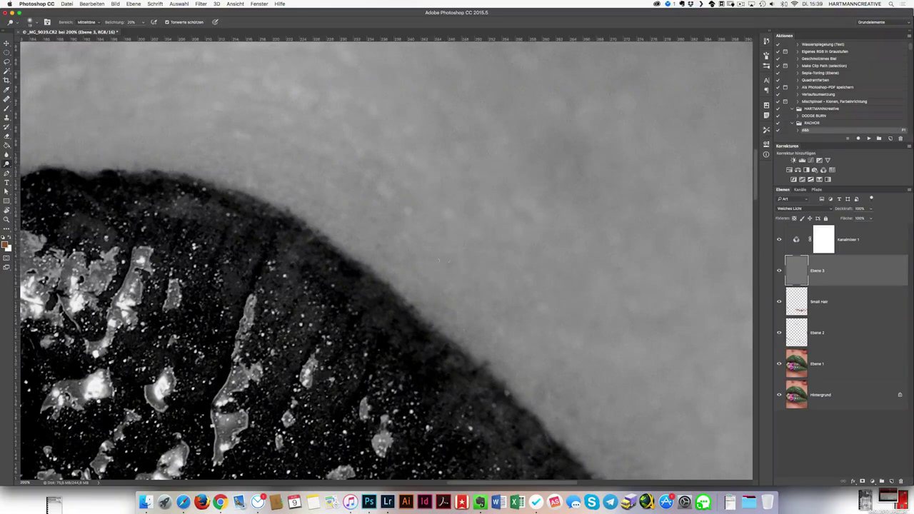
Zoom out and toggle Ebene 3 and the greyscale view to compare the lip edge.
scroll(427, 275, down, 5)
scroll(427, 275, right, 5)
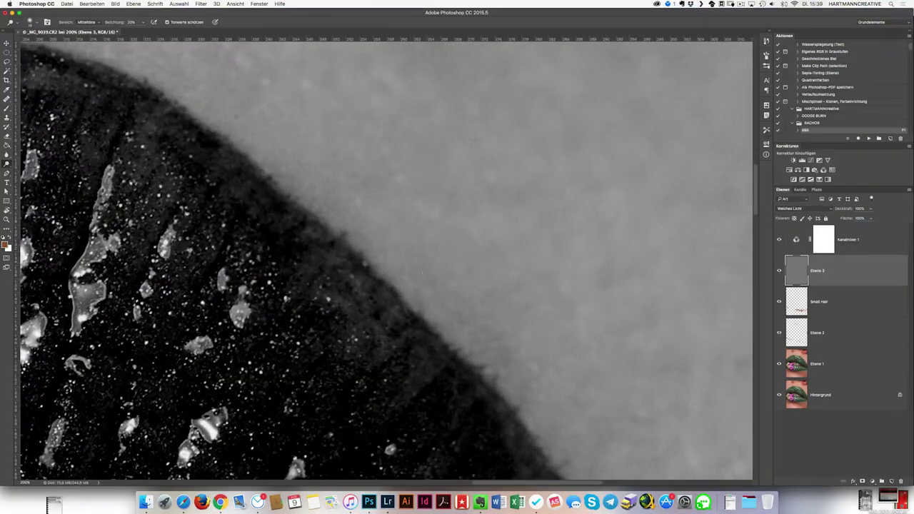
scroll(418, 267, down, 3)
scroll(417, 267, right, 2)
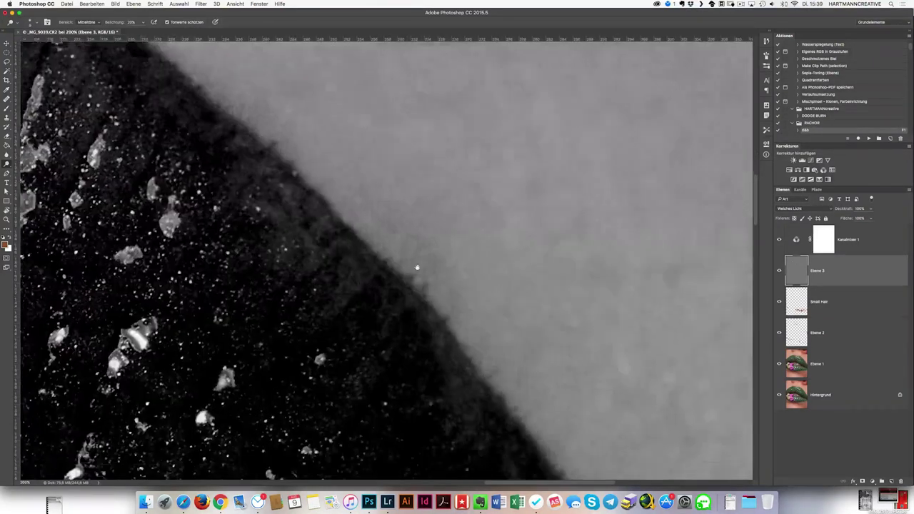
key(super+minus)
key(super+minus)
key(super+minus)
key(super+minus)
click(780, 270)
click(779, 271)
click(779, 240)
key(super+plus)
key(super+plus)
key(super+plus)
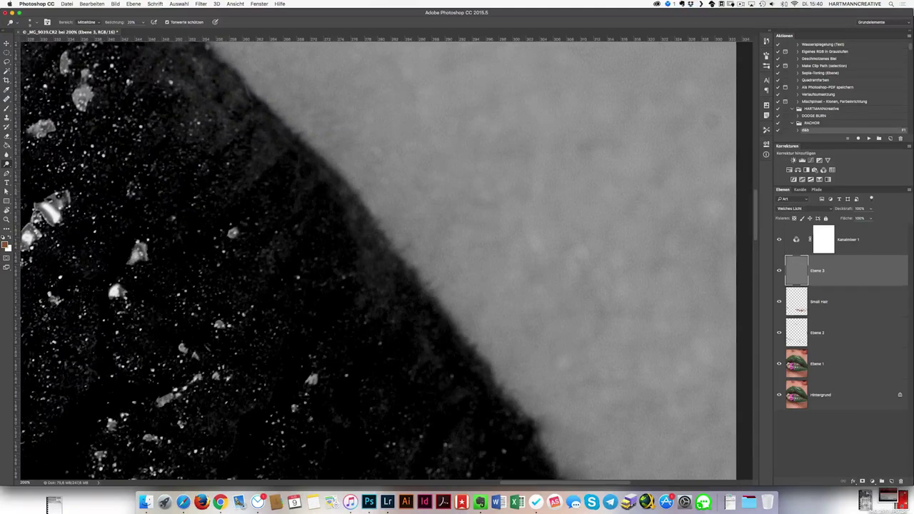
scroll(402, 253, right, 3)
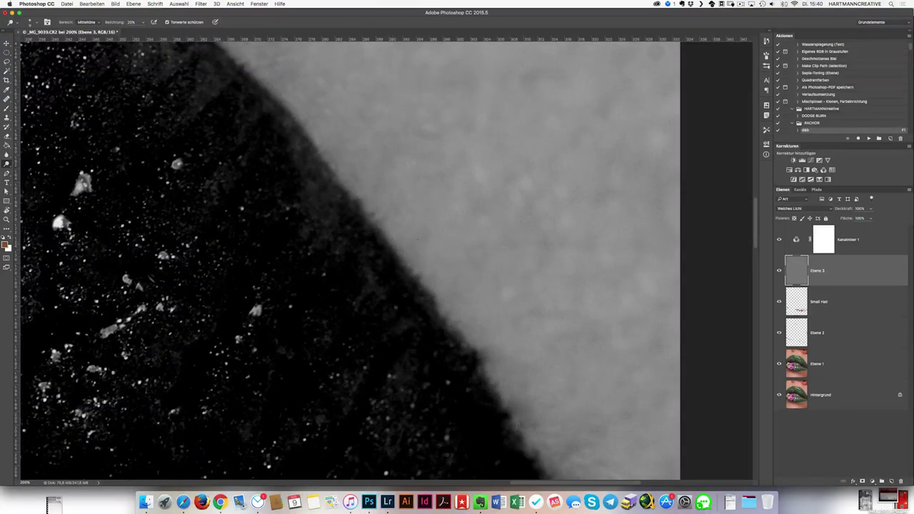
Burn the light fringe along the right lip edge and further up the contour.
drag(405, 271, 443, 316)
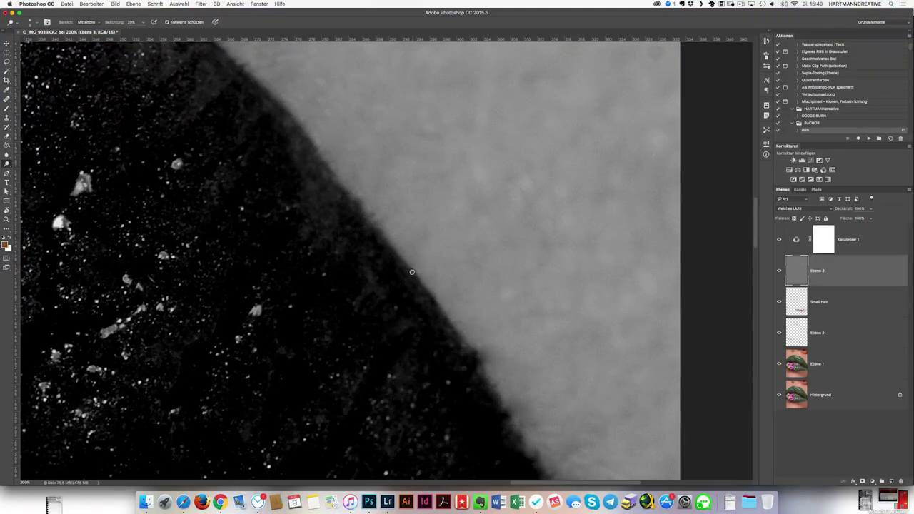
mouse_move(366, 215)
mouse_down()
mouse_move(378, 233)
mouse_move(336, 173)
mouse_up()
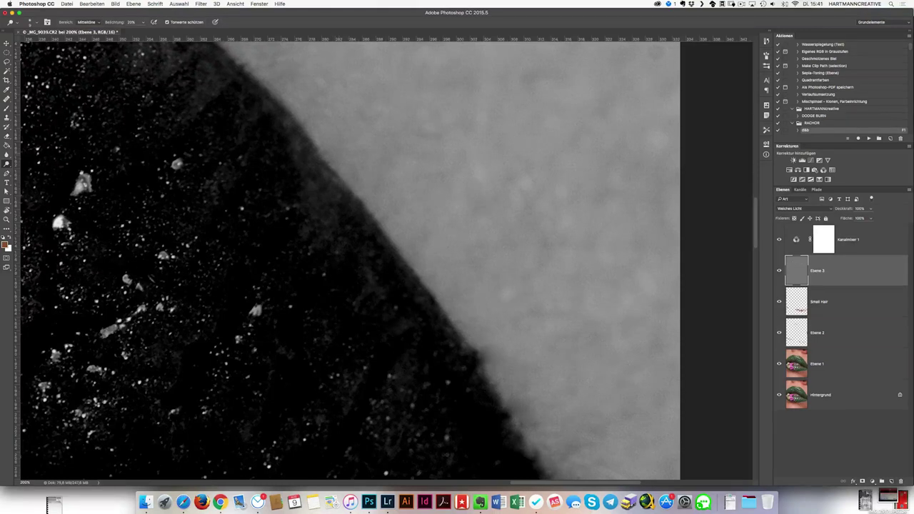
drag(320, 214, 290, 141)
scroll(340, 220, down, 2)
scroll(340, 220, right, 2)
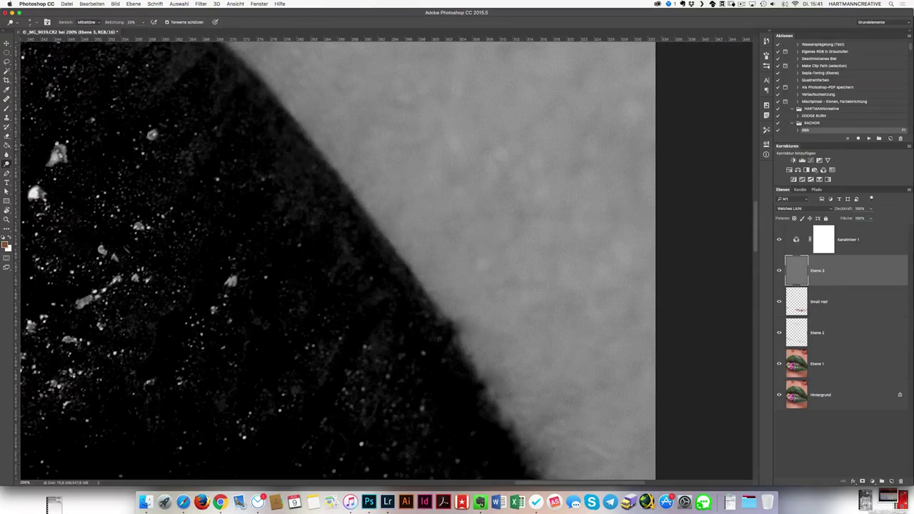
scroll(333, 173, down, 5)
scroll(333, 173, right, 4)
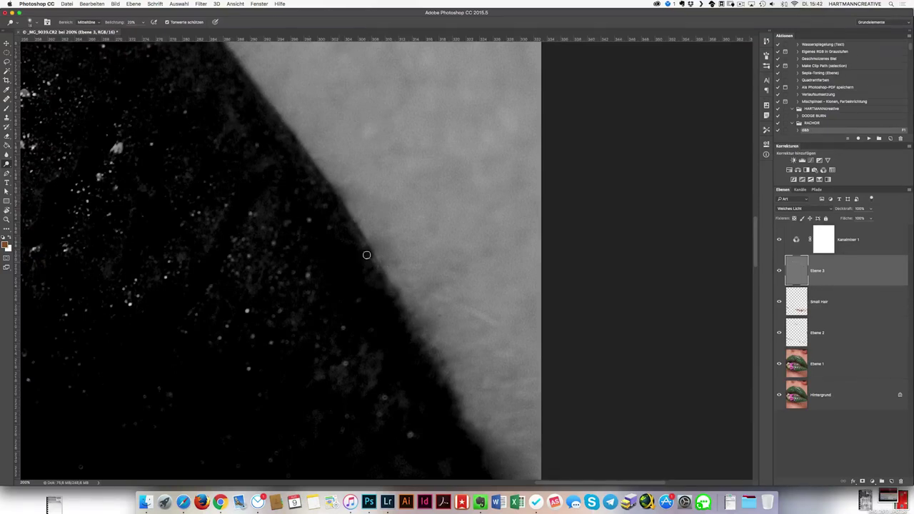
Burn the contour against the skin and a bright lower-edge spot with a smaller brush.
click(779, 240)
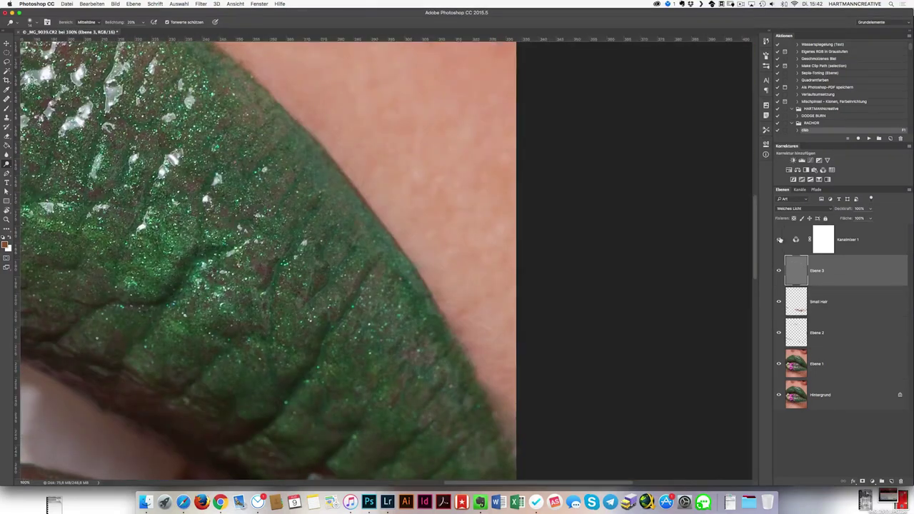
click(780, 240)
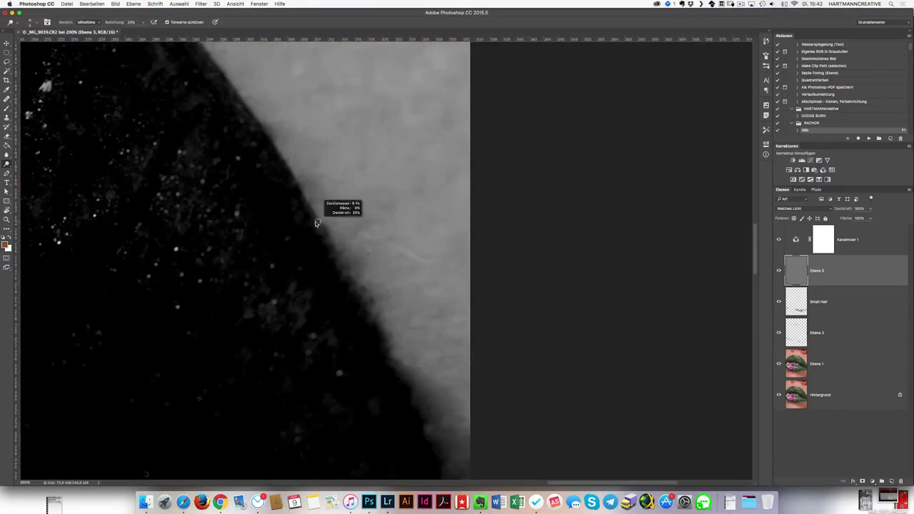
drag(328, 242, 339, 267)
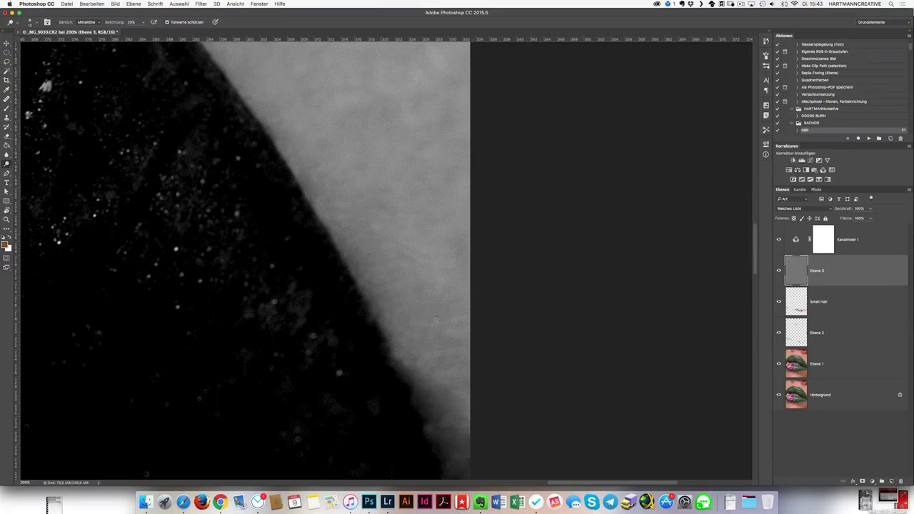
scroll(436, 319, down, 3)
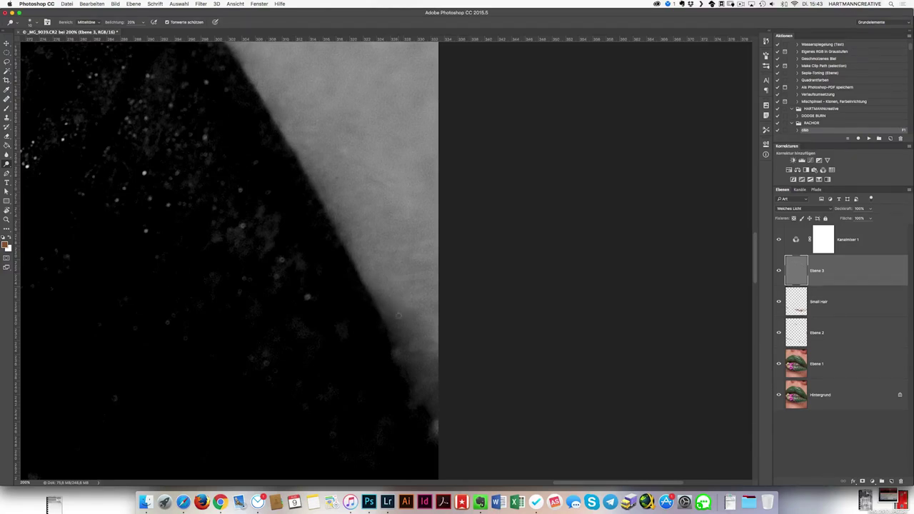
scroll(399, 316, down, 3)
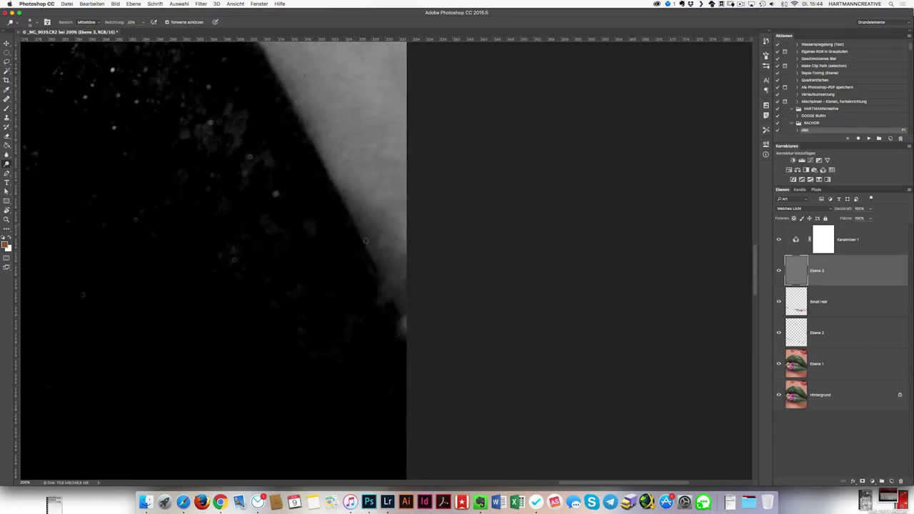
drag(380, 198, 384, 183)
drag(384, 296, 413, 336)
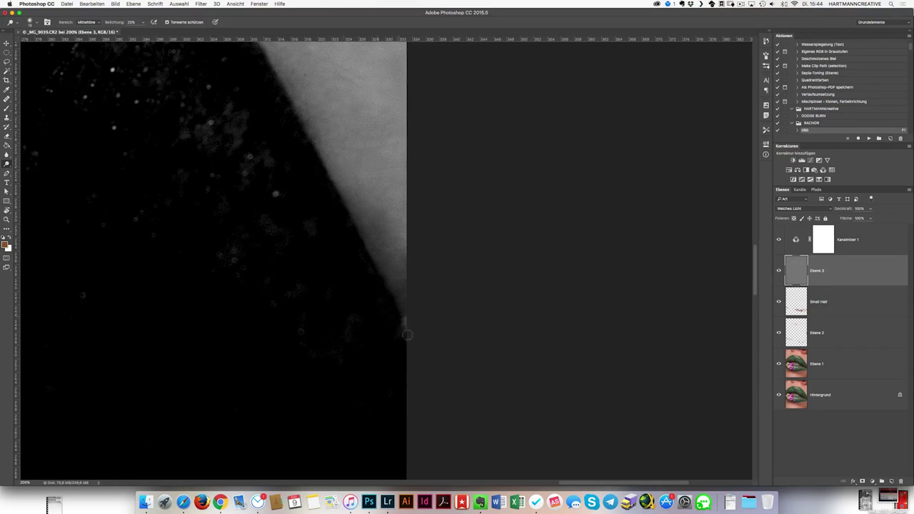
Compare the lips in colour, then return to greyscale zoomed to 66.7%.
click(778, 239)
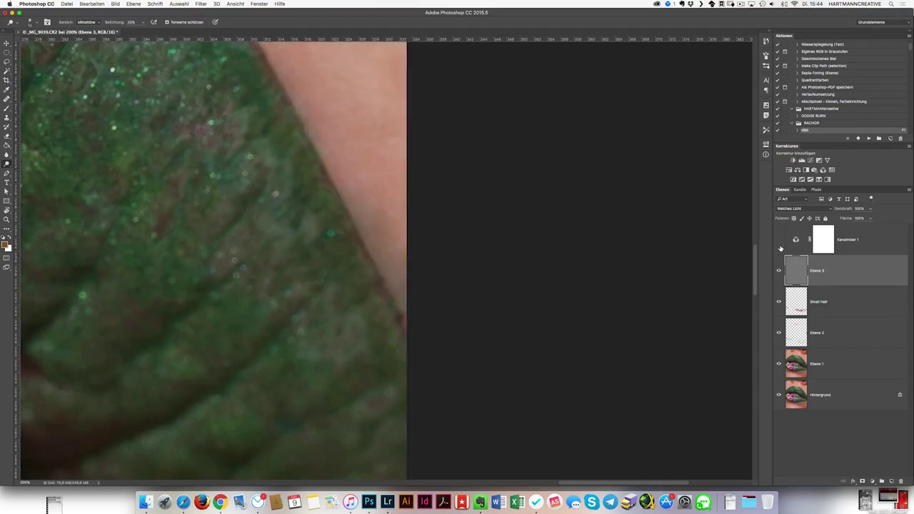
click(779, 270)
key(super+0)
key(super+plus)
key(super+plus)
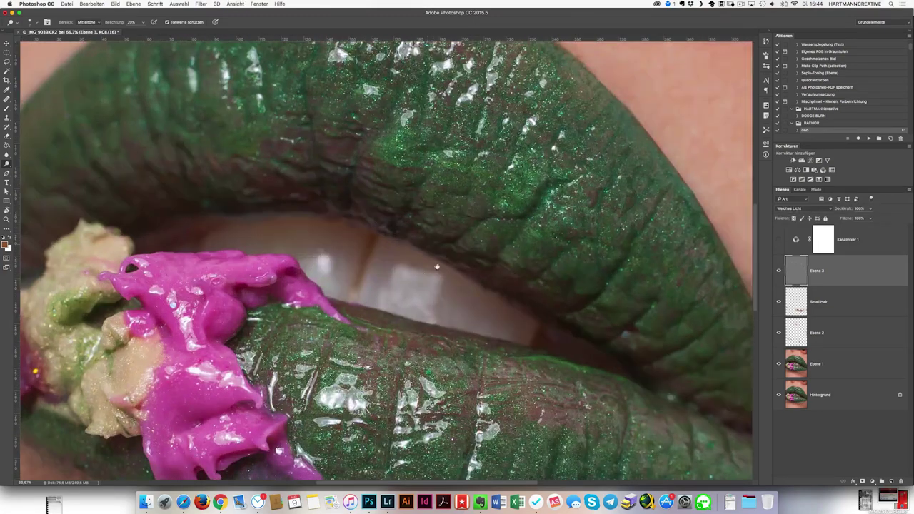
key(super+plus)
key(super+plus)
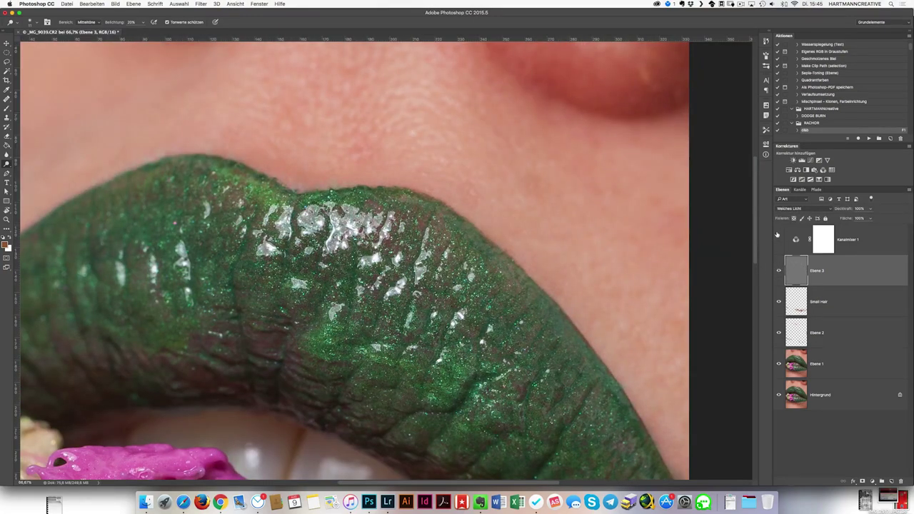
click(778, 239)
scroll(485, 230, right, 3)
scroll(381, 255, up, 5)
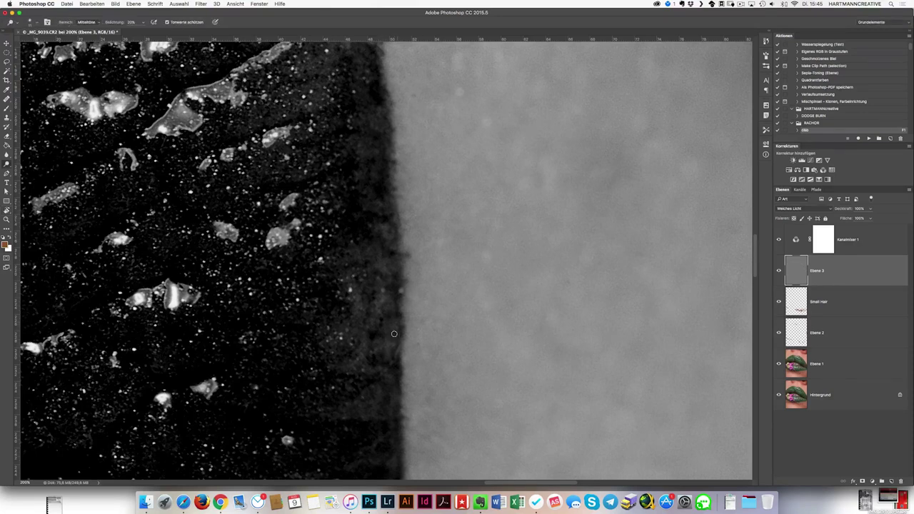
Burn the outer lip edge in several strokes, shrinking the brush with [.
drag(405, 356, 404, 425)
drag(405, 307, 404, 277)
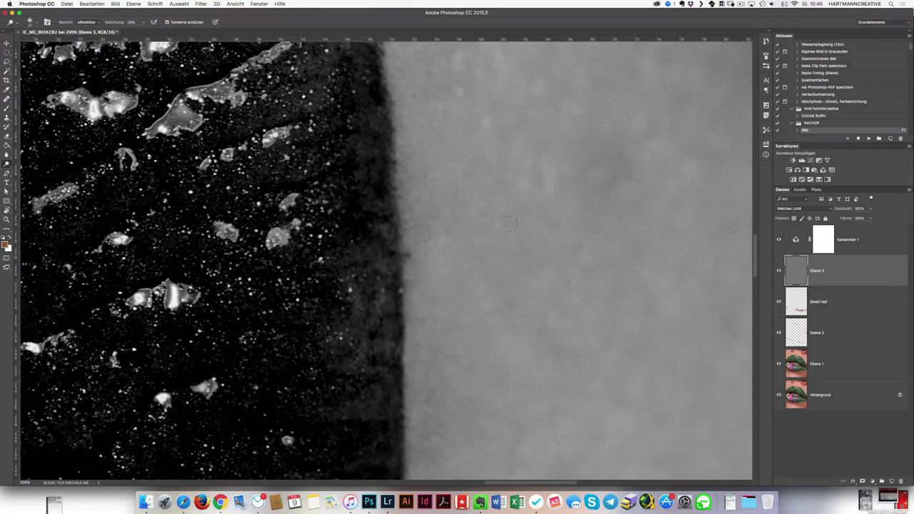
scroll(472, 286, down, 2)
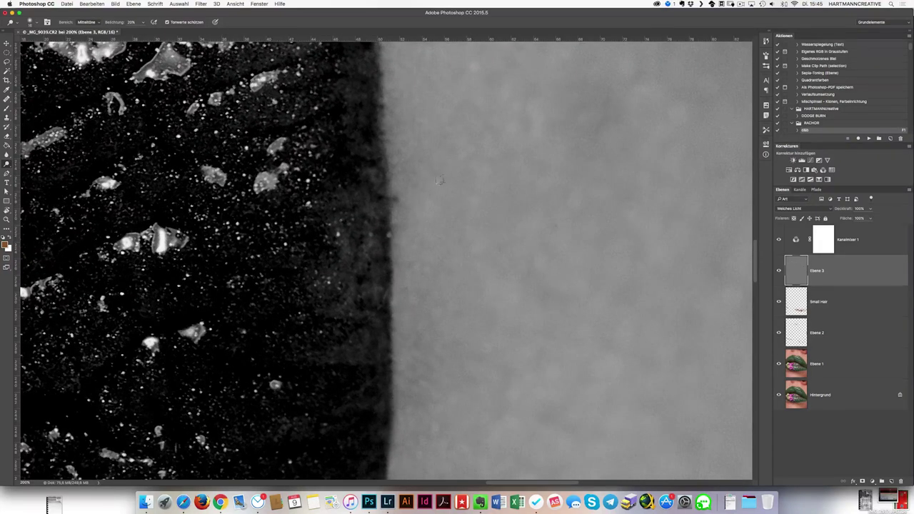
key([)
scroll(385, 257, up, 3)
mouse_move(376, 336)
mouse_down()
mouse_move(391, 225)
mouse_move(395, 261)
mouse_move(392, 179)
mouse_move(401, 329)
mouse_move(386, 166)
mouse_move(392, 393)
mouse_up()
scroll(393, 222, up, 3)
mouse_move(353, 365)
mouse_down()
mouse_move(350, 465)
mouse_move(379, 443)
mouse_up()
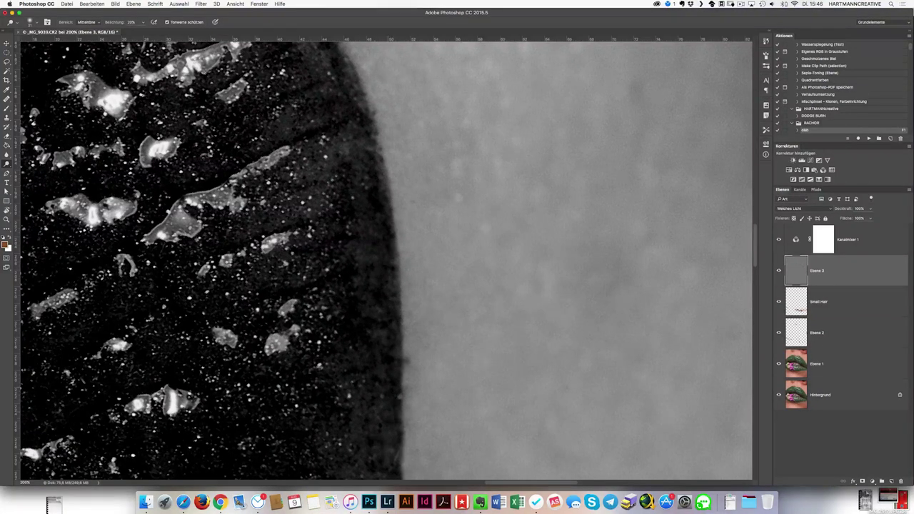
scroll(379, 443, down, 3)
drag(332, 325, 368, 357)
scroll(386, 257, up, 5)
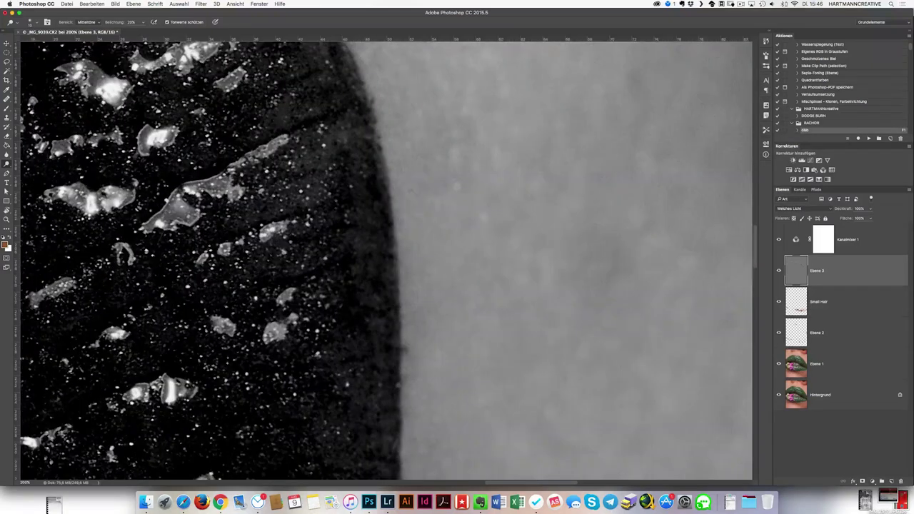
scroll(393, 235, up, 5)
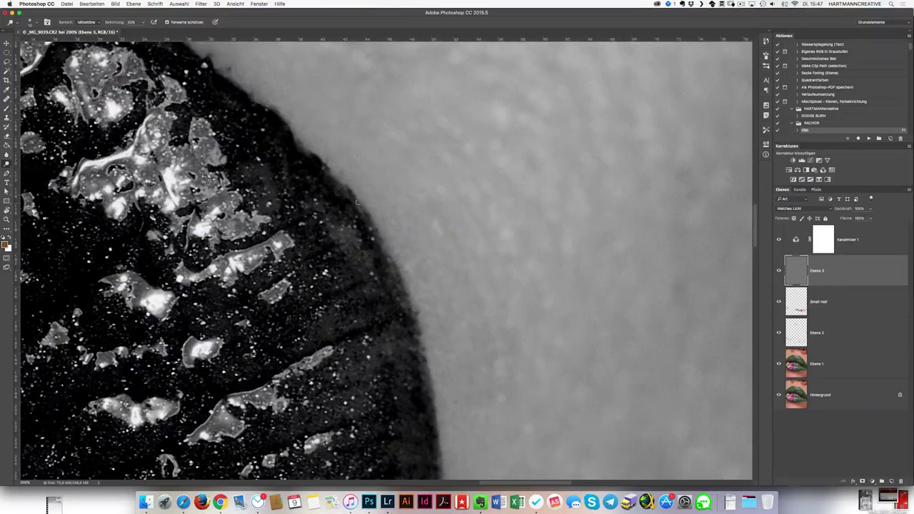
Burn the upper lip edge along its curve and enlarge the brush.
mouse_move(320, 169)
mouse_down()
mouse_move(389, 255)
mouse_move(363, 203)
mouse_up()
drag(297, 139, 308, 140)
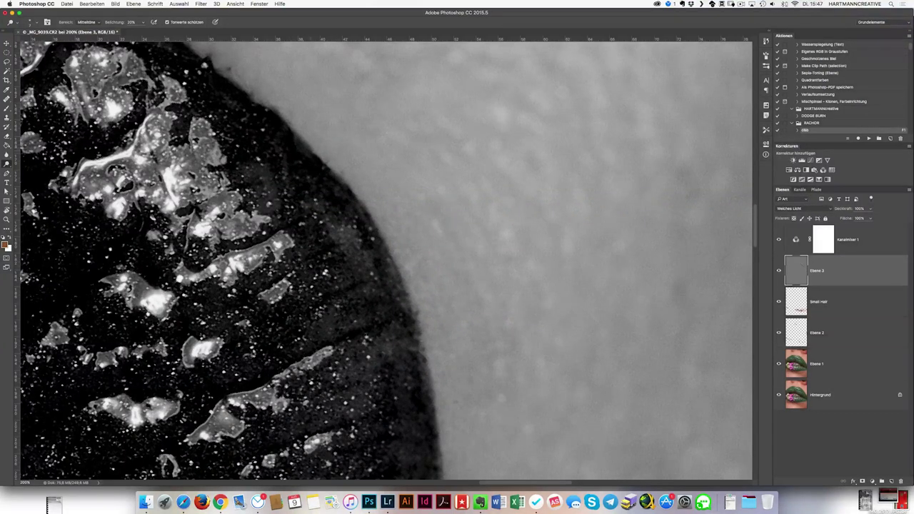
scroll(295, 133, up, 3)
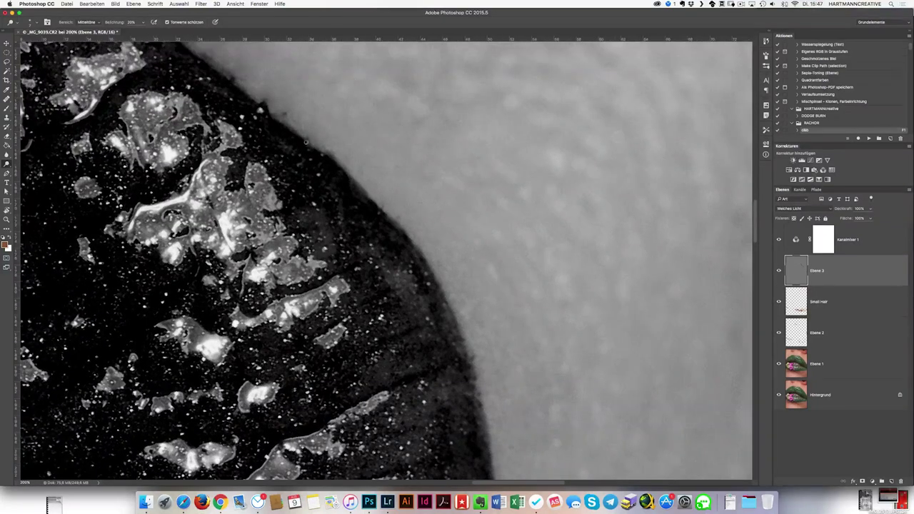
scroll(271, 114, left, 2)
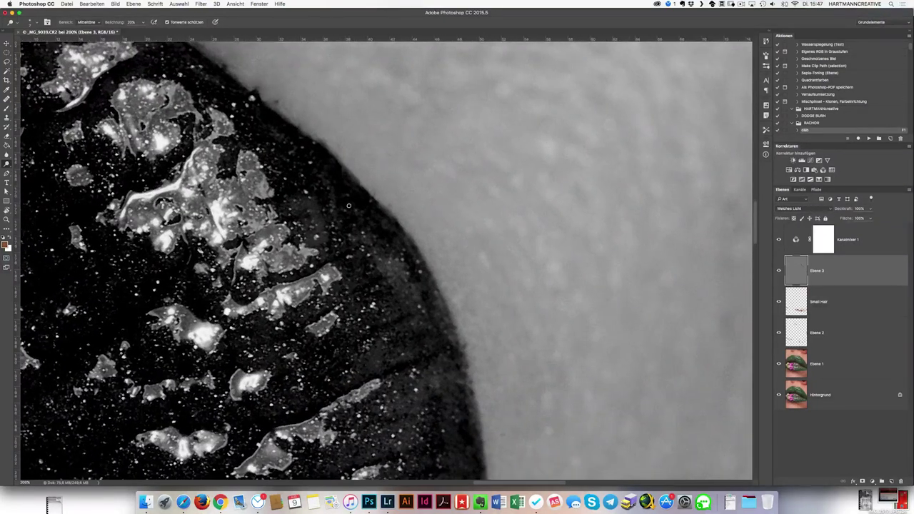
scroll(348, 206, down, 2)
scroll(348, 206, right, 2)
drag(372, 213, 386, 213)
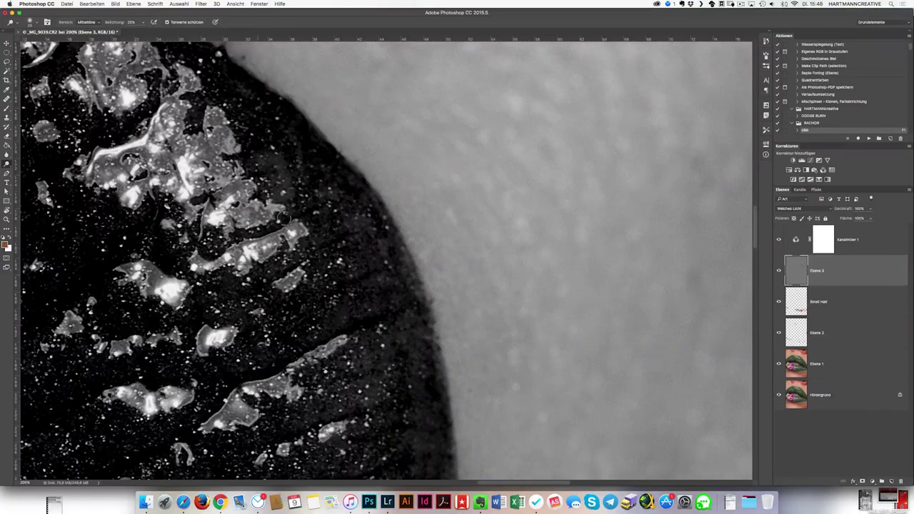
Rotate the view so the lip edge runs vertically and burn its lower stretch.
key(r)
drag(279, 186, 370, 305)
key(o)
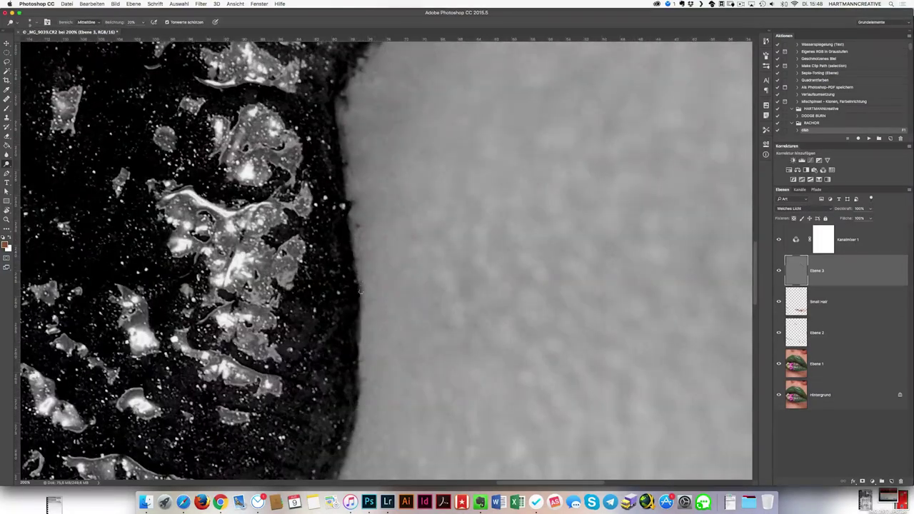
drag(360, 352, 357, 436)
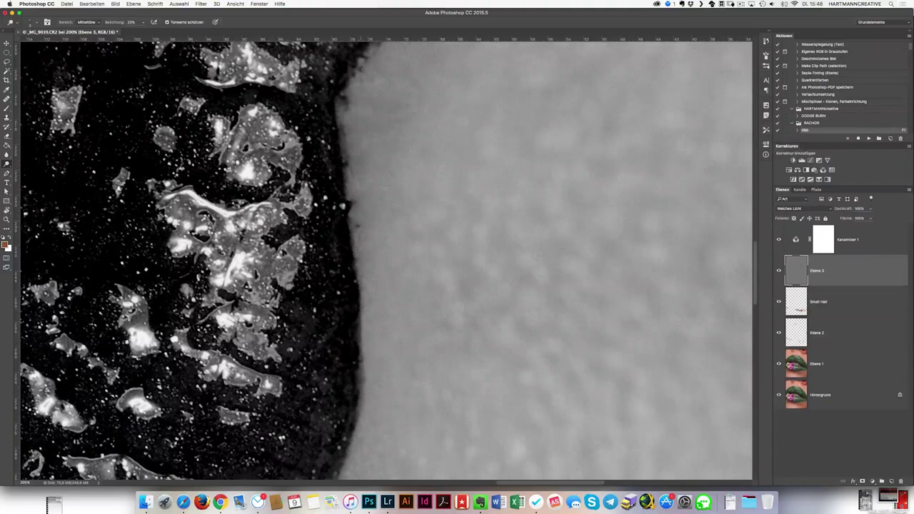
scroll(386, 257, up, 3)
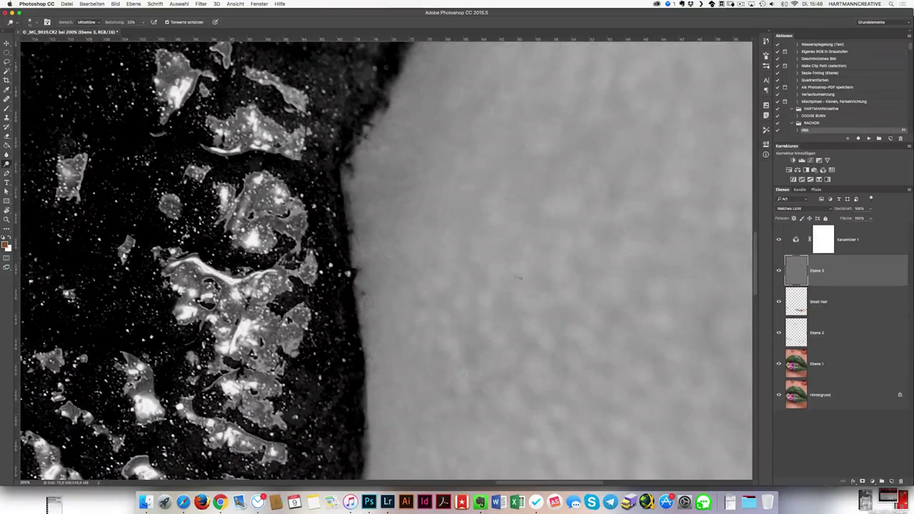
scroll(519, 279, up, 5)
scroll(519, 279, left, 2)
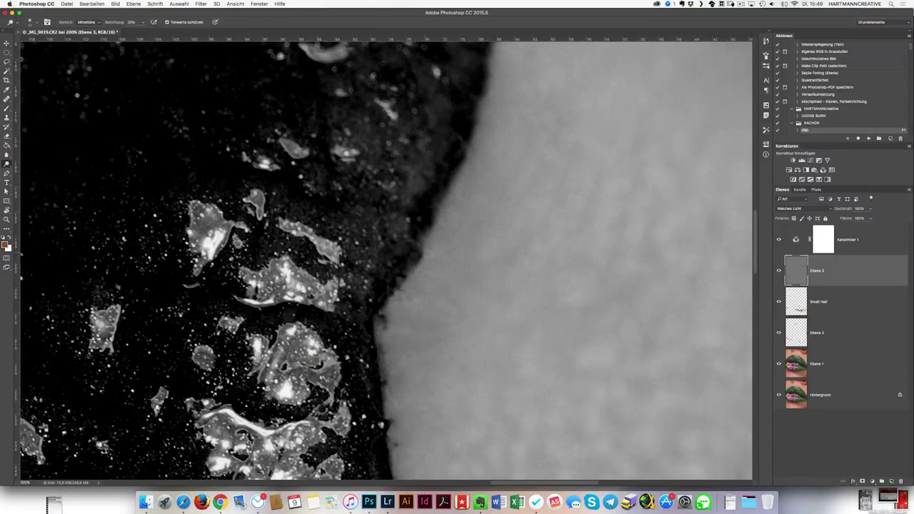
Dodge small spots along the edge and burn the lower stretch continuously upward.
drag(383, 322, 383, 361)
scroll(413, 363, up, 3)
drag(422, 307, 393, 361)
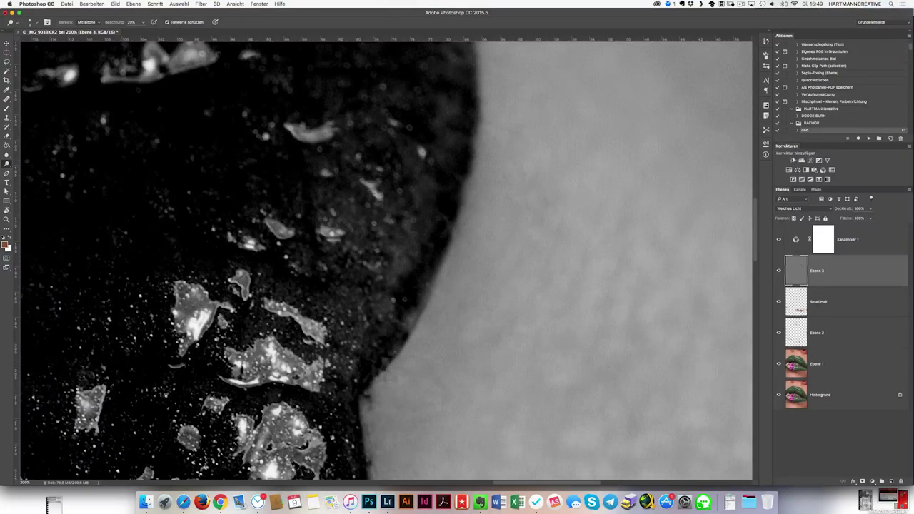
mouse_move(405, 323)
mouse_down()
mouse_move(422, 308)
mouse_move(412, 332)
mouse_up()
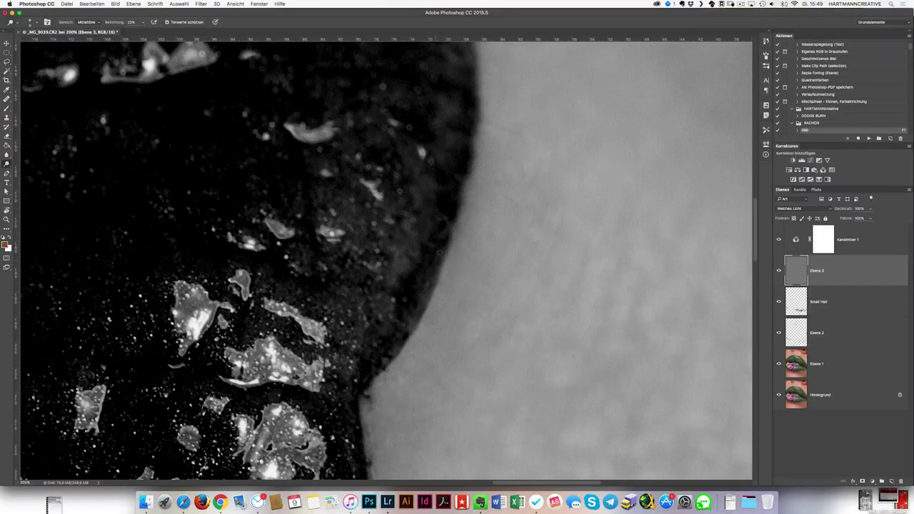
scroll(464, 185, up, 10)
mouse_move(433, 340)
mouse_down()
mouse_move(427, 238)
mouse_move(405, 150)
mouse_move(420, 178)
mouse_move(393, 108)
mouse_up()
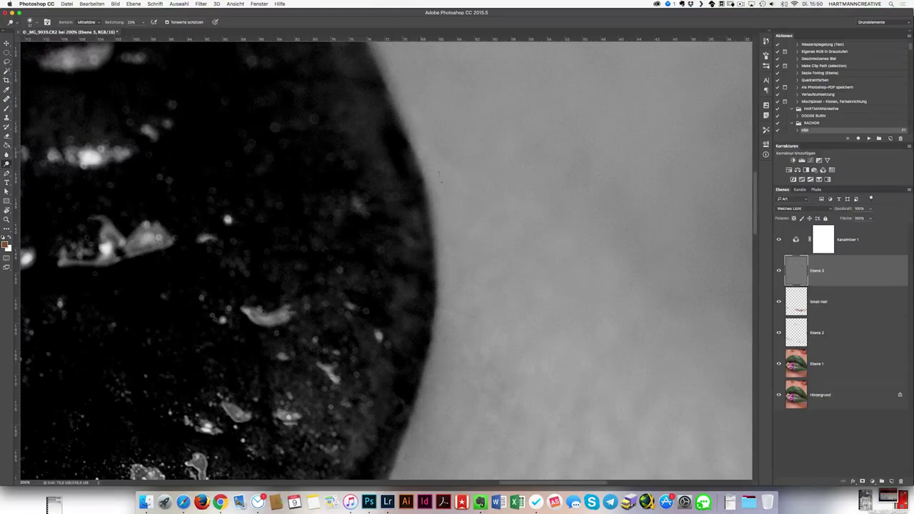
Rotate the view roughly upside down and subtly burn the dark lip edge.
key(r)
mouse_move(441, 178)
mouse_down()
mouse_move(347, 251)
mouse_move(340, 169)
mouse_move(322, 159)
mouse_up()
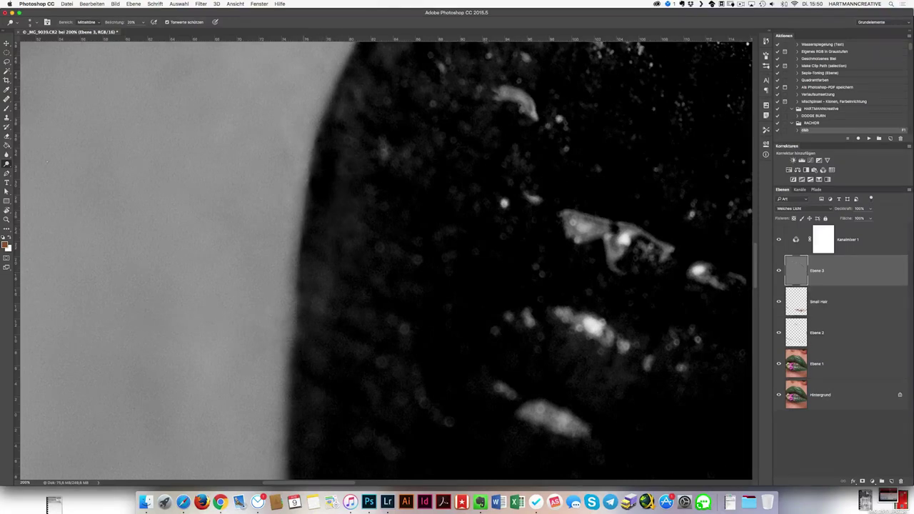
mouse_move(322, 259)
mouse_down()
mouse_move(323, 328)
mouse_move(355, 248)
mouse_move(338, 393)
mouse_up()
scroll(367, 322, down, 2)
scroll(343, 400, down, 3)
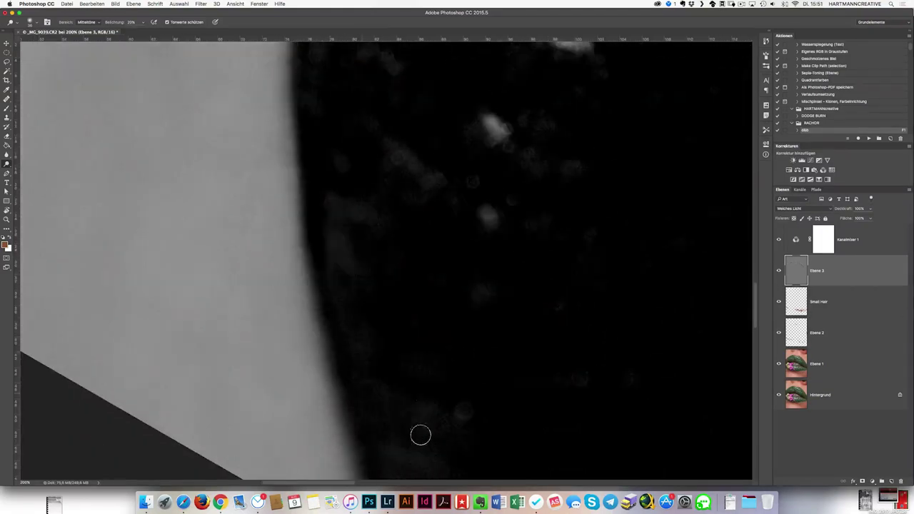
Reset the view, hide Kanalmixer 1, and rotate the view to -60° around the lower lip.
key(r)
drag(421, 435, 388, 255)
key(Escape)
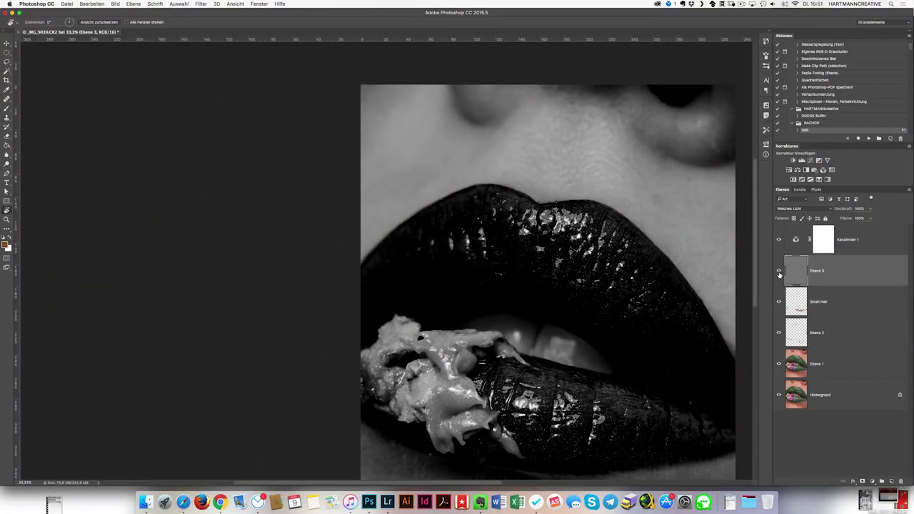
click(779, 240)
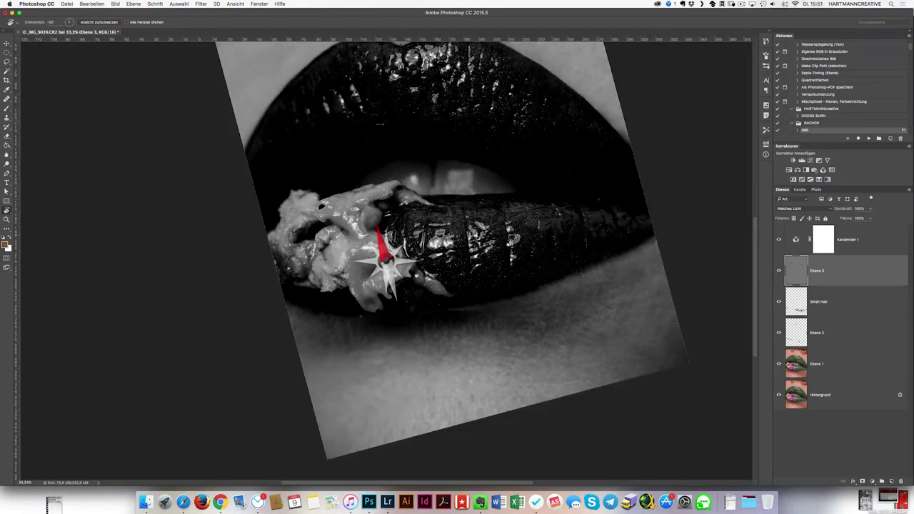
drag(456, 195, 454, 307)
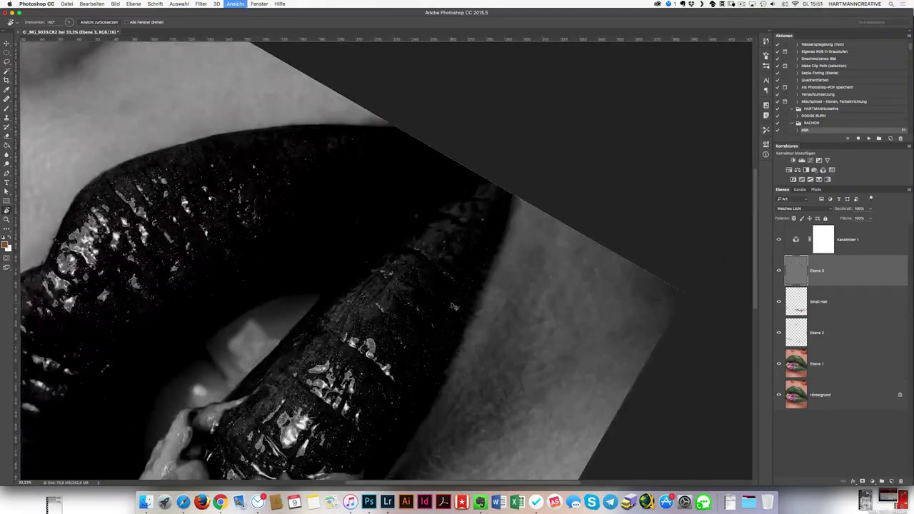
Rename Ebene 3 to 'Lip Micro DB' and make it the active painting layer.
double_click(795, 240)
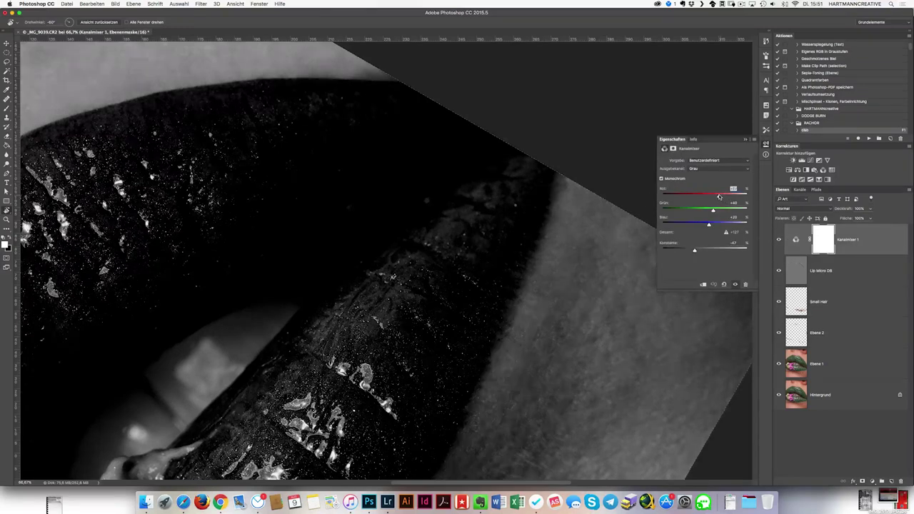
key(super+1)
click(822, 271)
key(o)
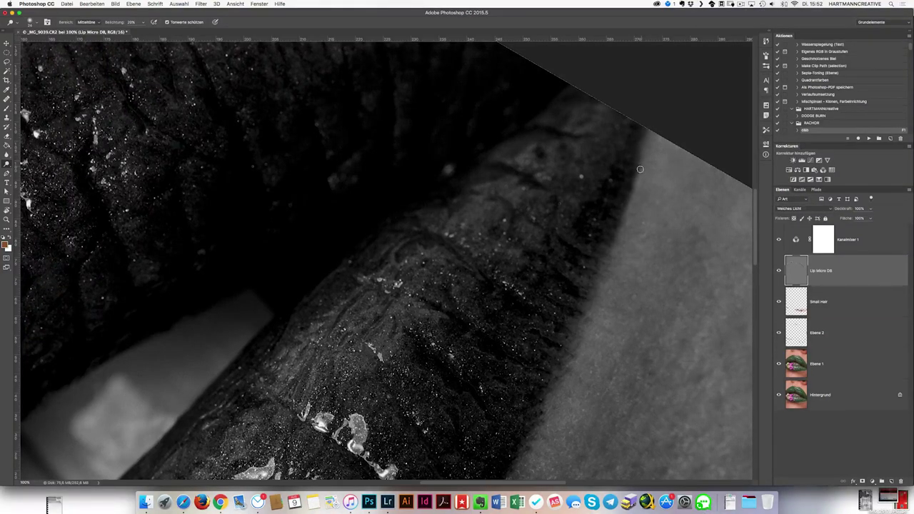
Move along the lower lip edge, lightly retouching the skin beside it.
scroll(605, 231, down, 2)
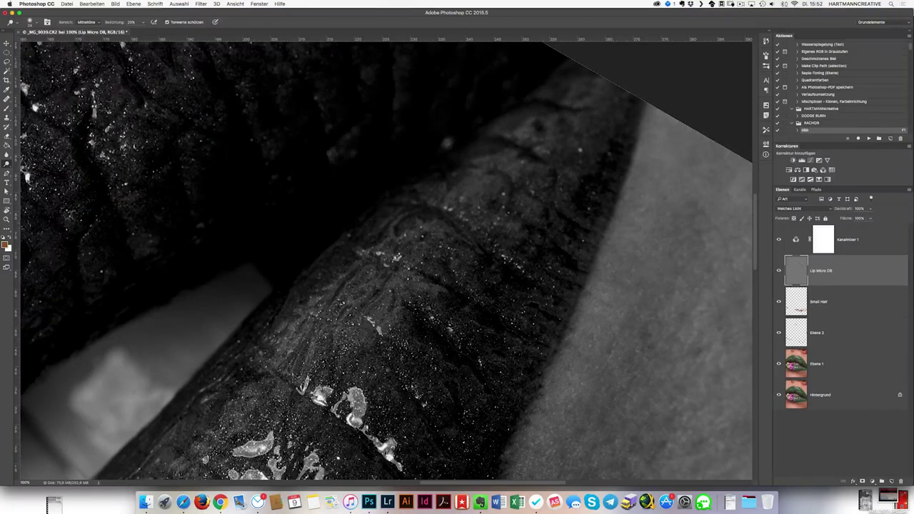
scroll(379, 214, up, 1)
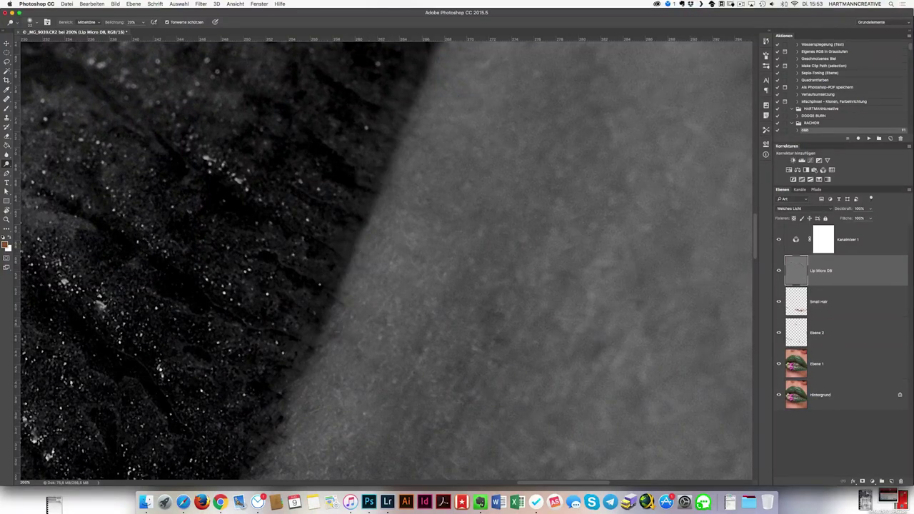
mouse_move(293, 350)
mouse_down()
mouse_move(378, 244)
mouse_move(357, 318)
mouse_up()
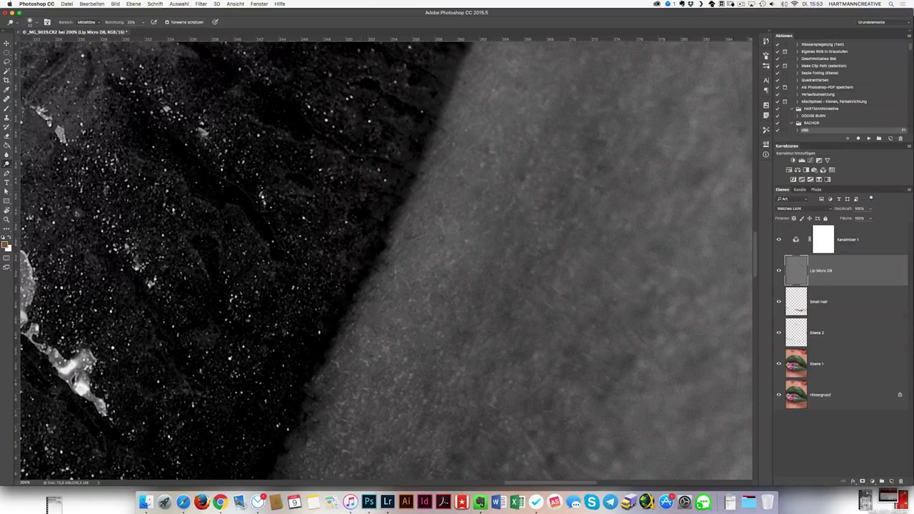
drag(310, 432, 413, 300)
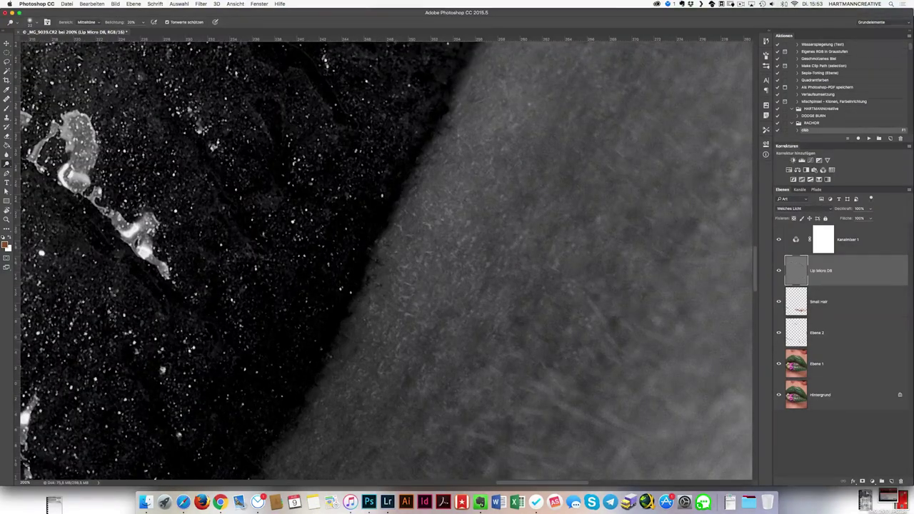
drag(321, 369, 412, 239)
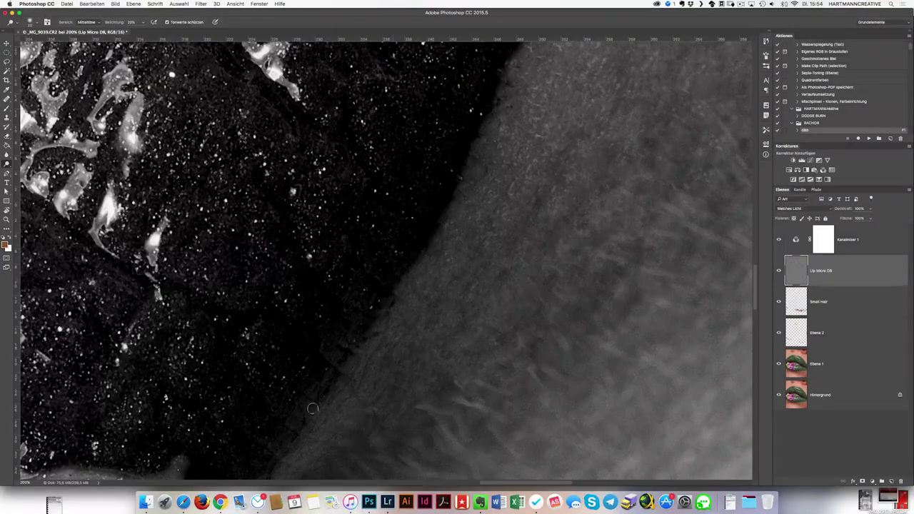
drag(402, 312, 455, 285)
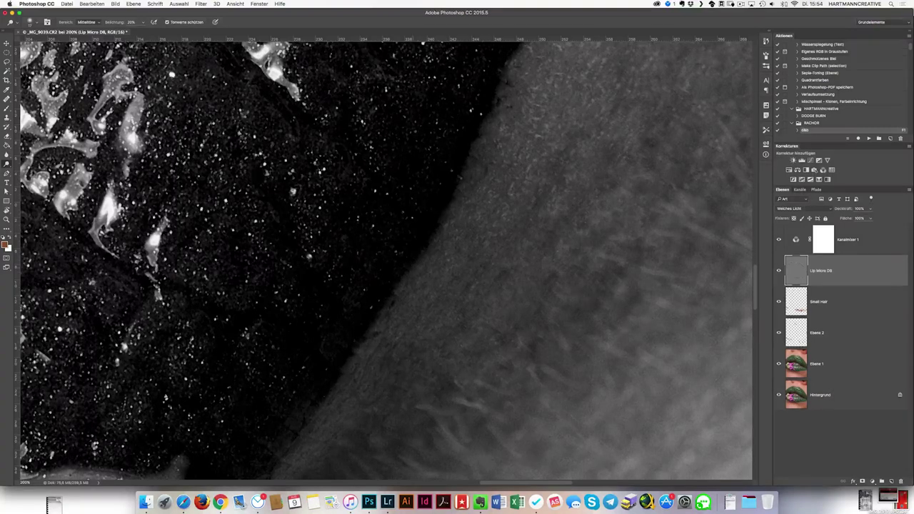
drag(304, 411, 429, 303)
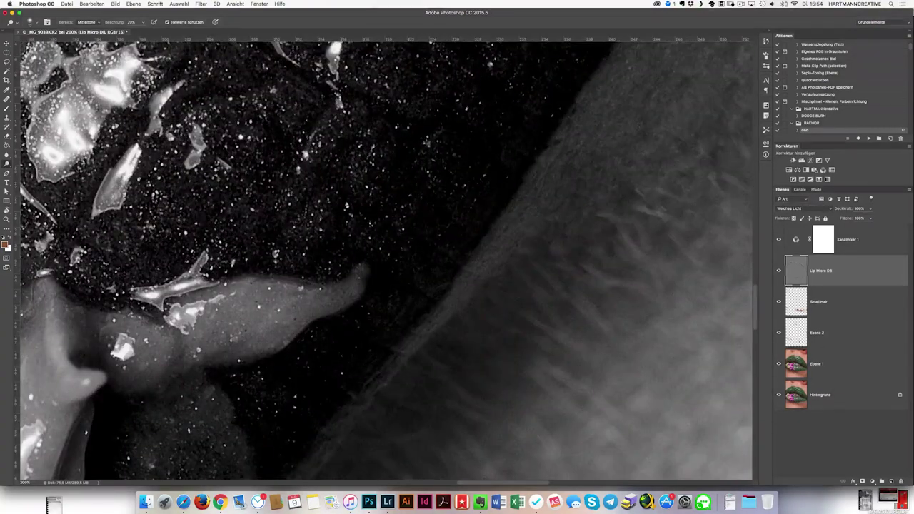
drag(336, 419, 465, 211)
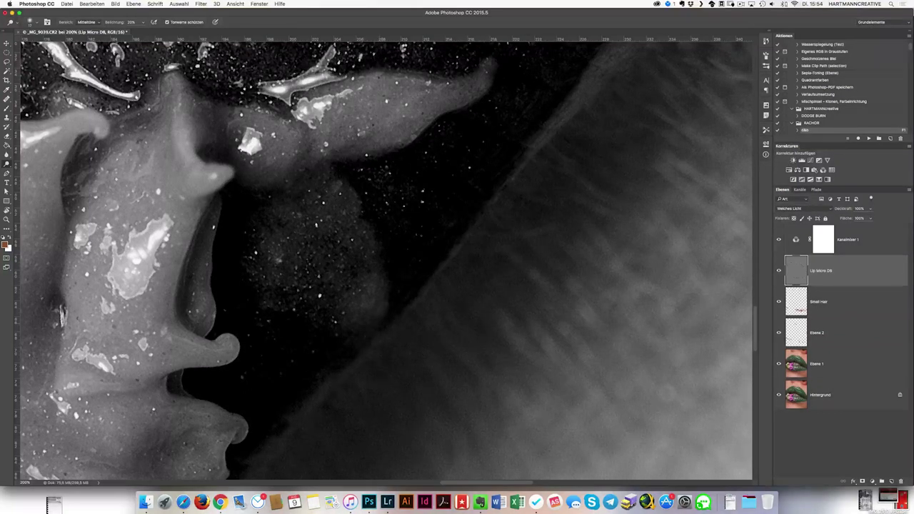
drag(260, 454, 418, 246)
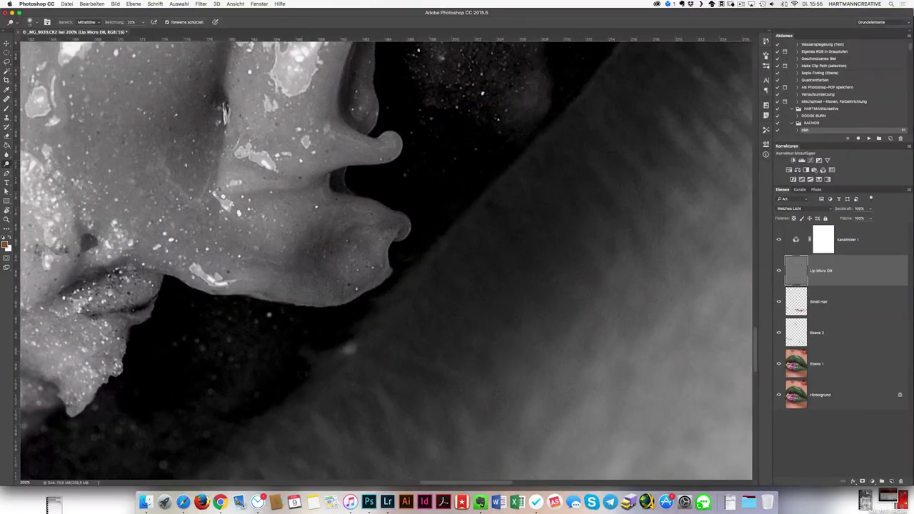
drag(229, 472, 393, 275)
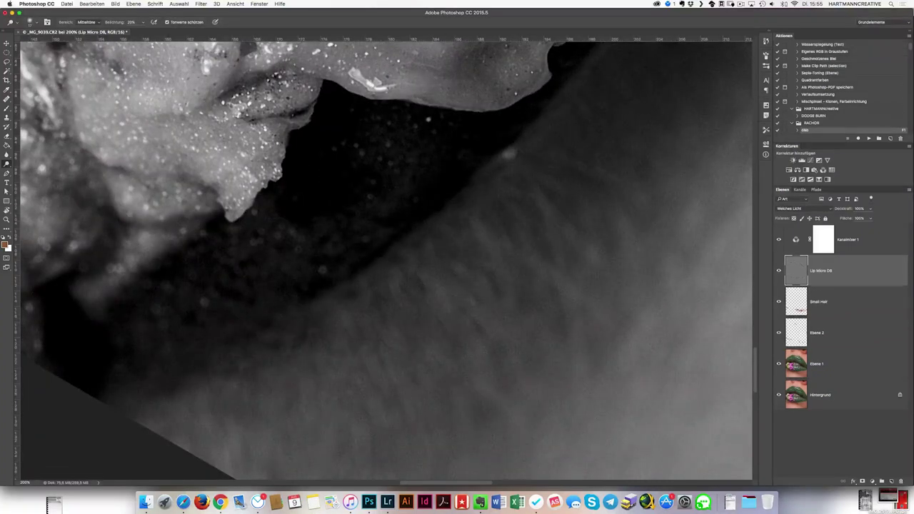
Burn the shadow band below the lip edge, then zoom out.
mouse_move(115, 399)
mouse_down()
mouse_move(228, 332)
mouse_move(107, 393)
mouse_up()
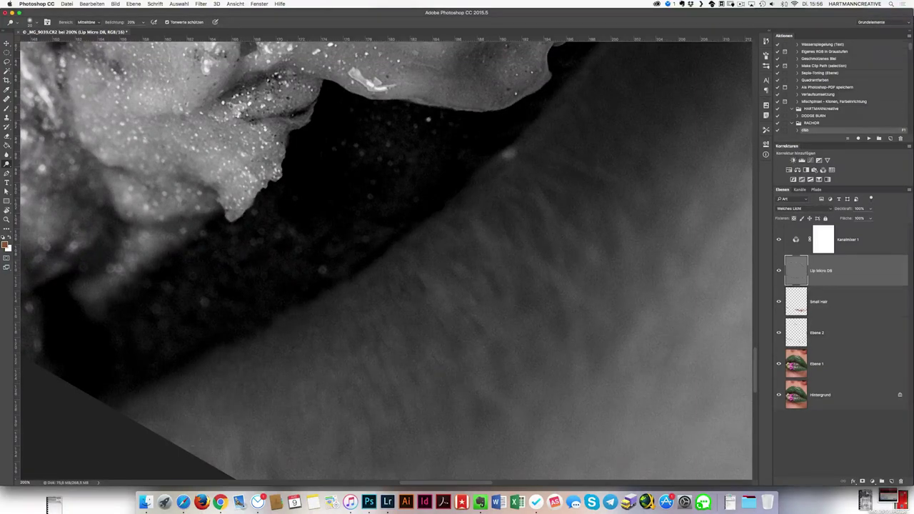
scroll(386, 257, down, 1)
scroll(386, 257, down, 5)
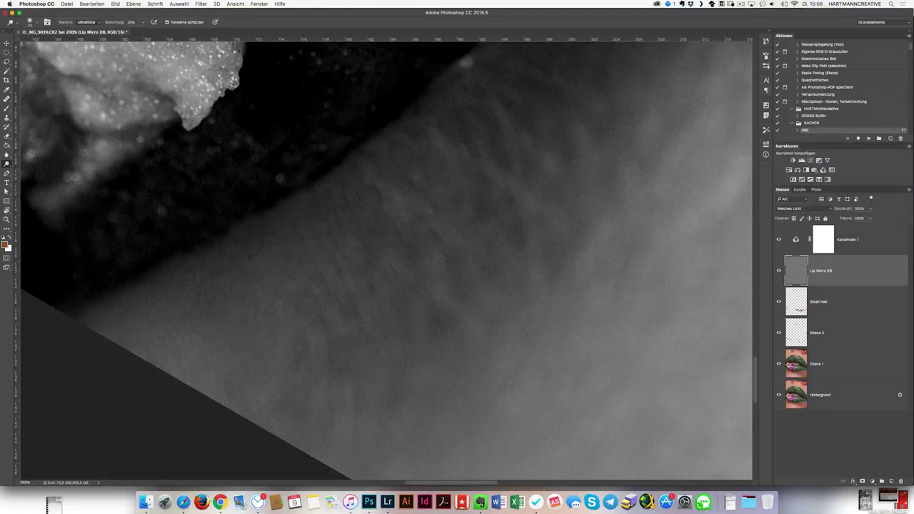
key(super+minus)
key(super+minus)
key(super+minus)
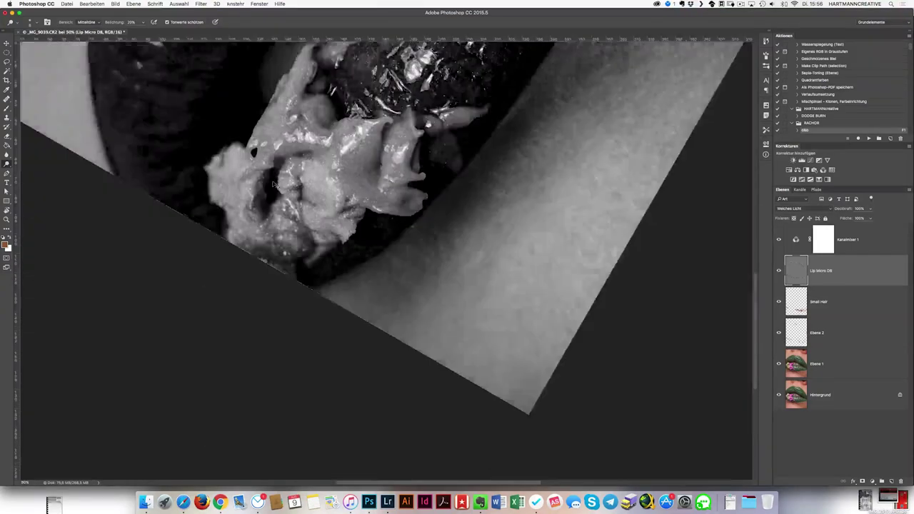
Straighten the view, add a grey layer named 'Micro D8 Haut', and zoom to 100%.
click(779, 239)
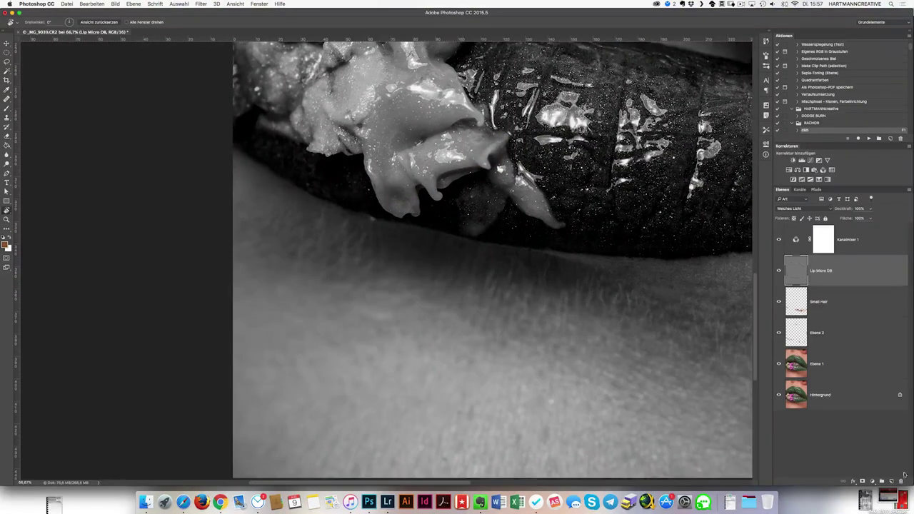
key(ctrl+j)
double_click(822, 271)
text(Micro D8 Haut)
key(Return)
key(o)
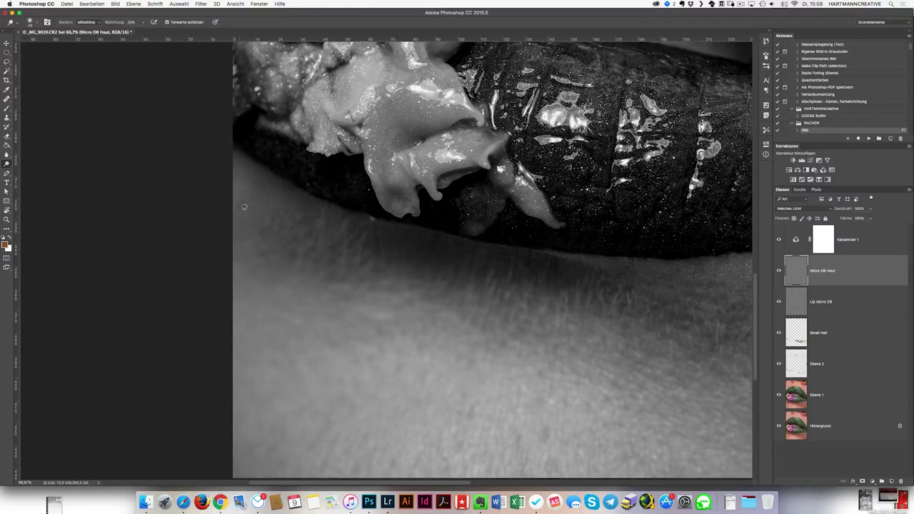
key(ctrl+1)
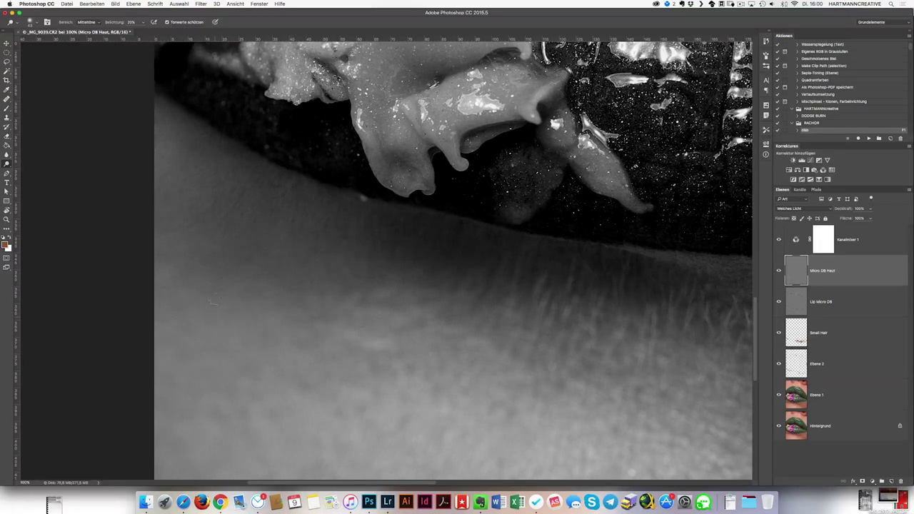
Pan across the skin below the lower lip at 100% while dodging its fine texture.
scroll(275, 299, right, 3)
scroll(275, 298, down, 1)
scroll(293, 334, down, 2)
scroll(293, 334, left, 2)
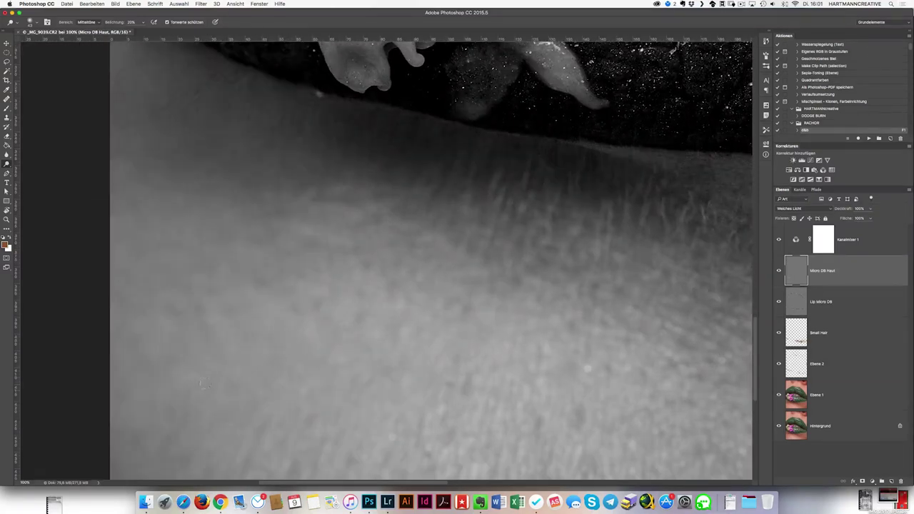
scroll(185, 431, down, 2)
scroll(184, 432, left, 2)
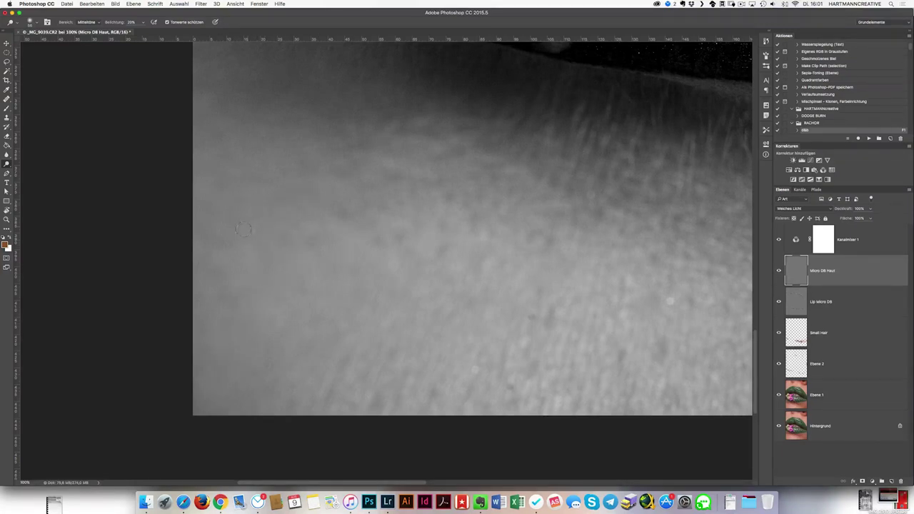
scroll(321, 231, down, 2)
scroll(321, 231, right, 2)
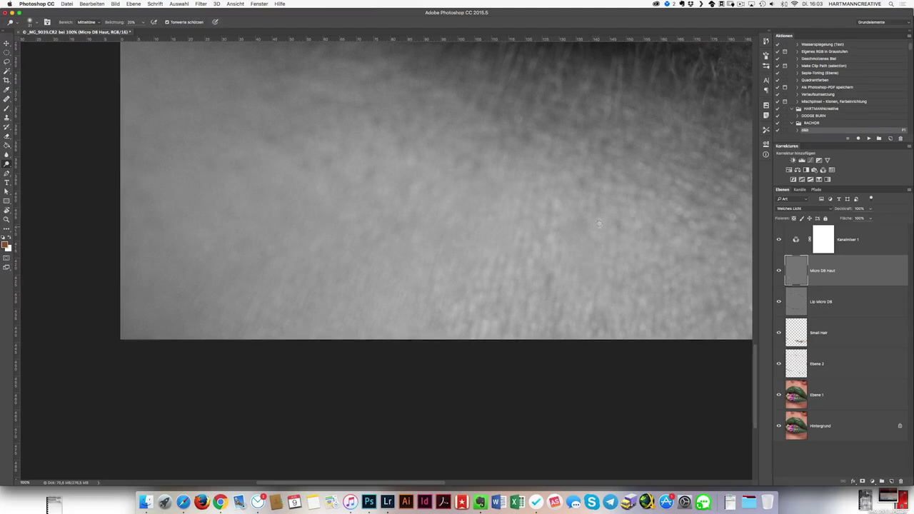
alt+scroll(305, 176, down, 3)
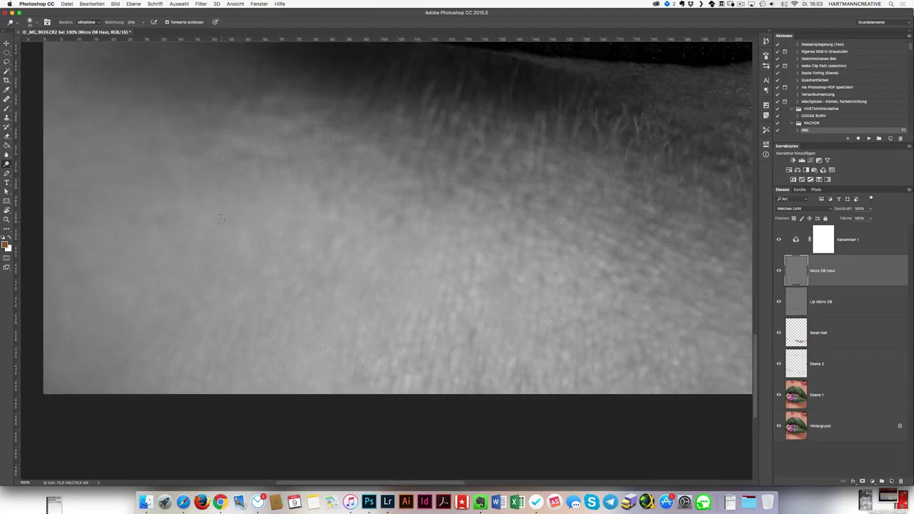
scroll(151, 175, up, 5)
scroll(152, 175, left, 2)
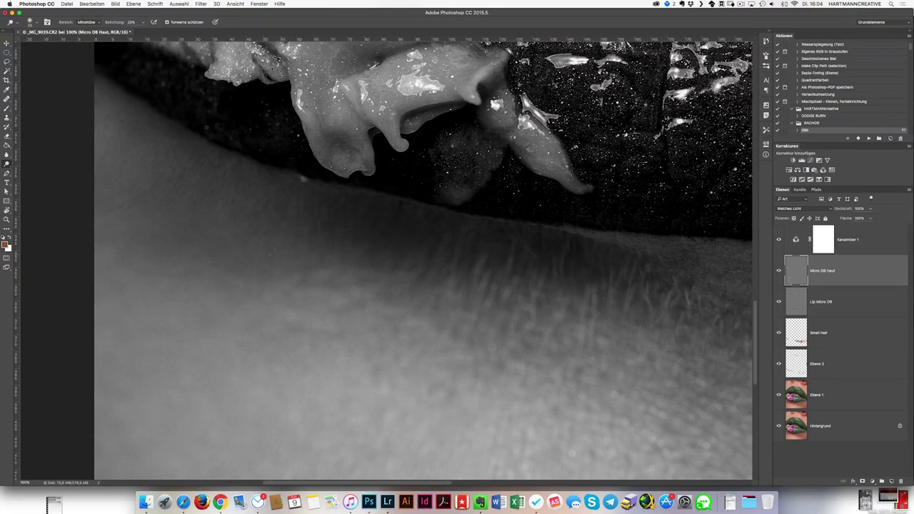
Briefly hide Kanalmixer 1 to check the colour, then show it again at 66.7% zoom.
key(ctrl+minus)
key(ctrl+minus)
key(ctrl+minus)
click(779, 239)
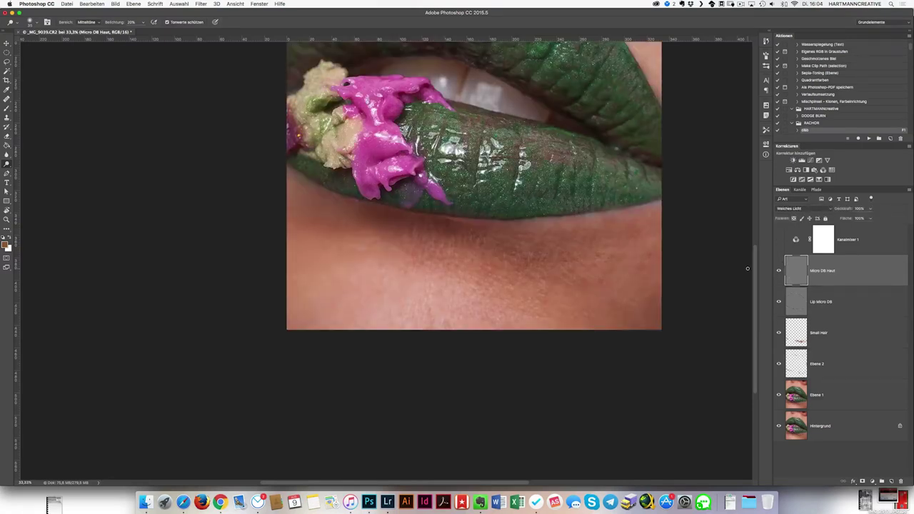
key(ctrl+plus)
key(ctrl+plus)
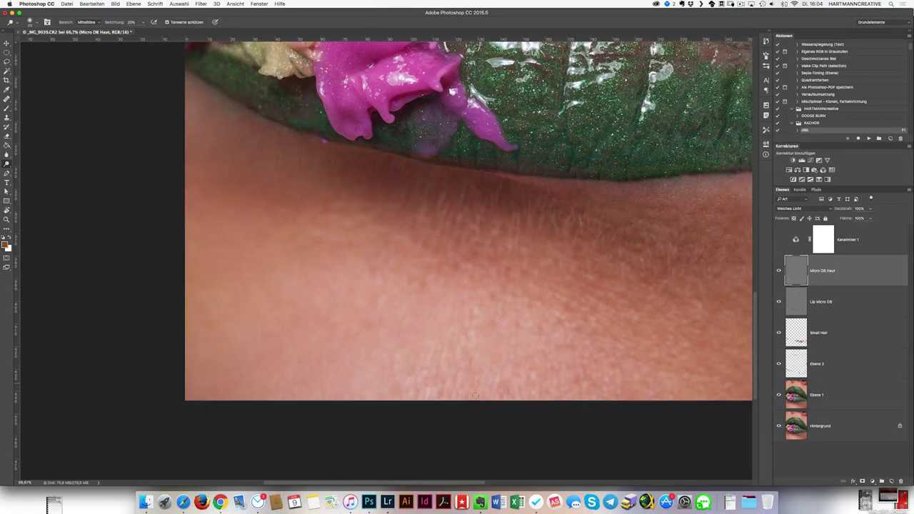
click(779, 239)
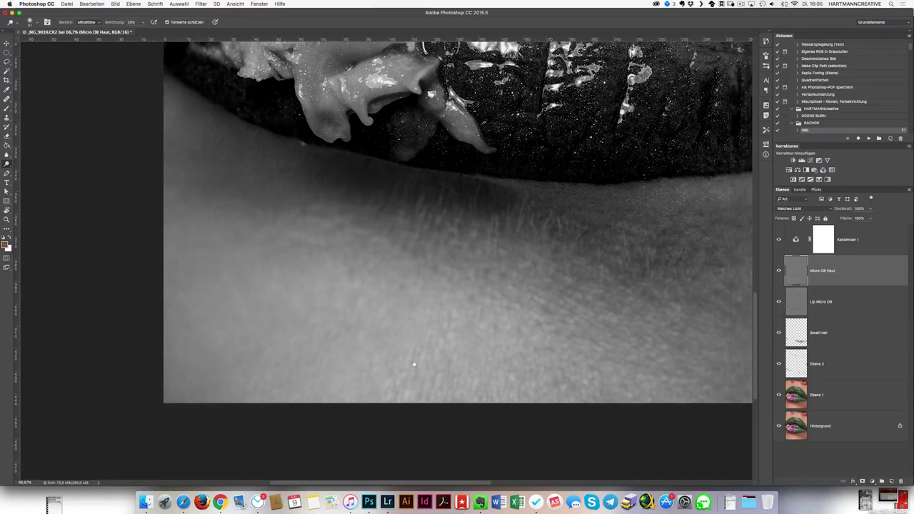
Continue dodging and burning the skin below the lips with the black-and-white helper on.
scroll(412, 392, right, 5)
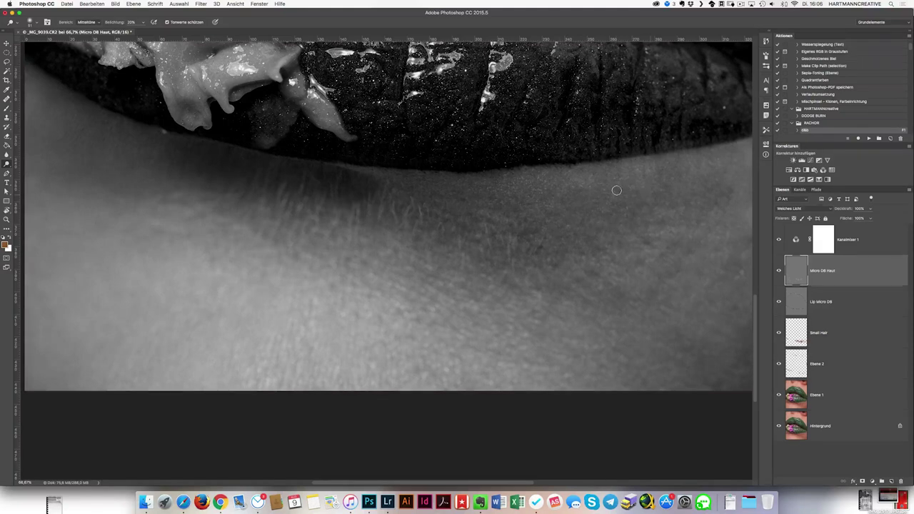
scroll(617, 151, right, 3)
scroll(618, 152, down, 1)
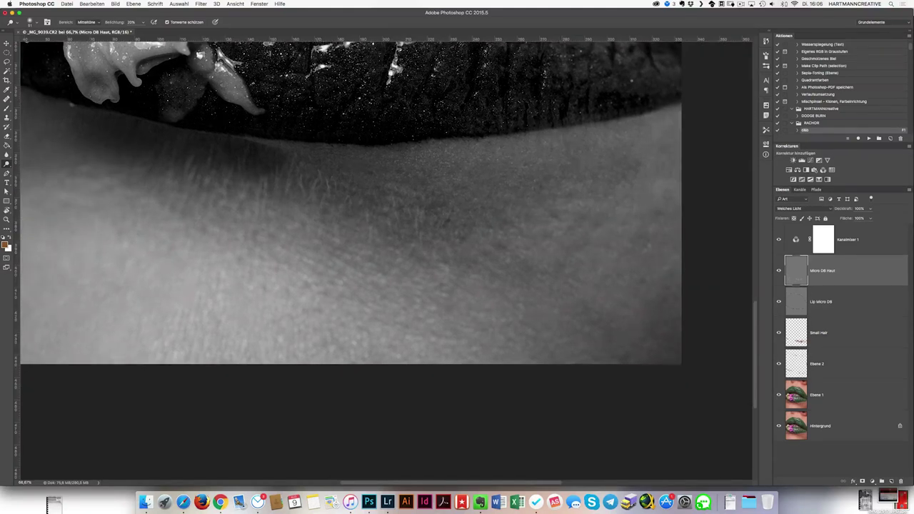
key(XF86AudioLowerVolume)
key(XF86AudioLowerVolume)
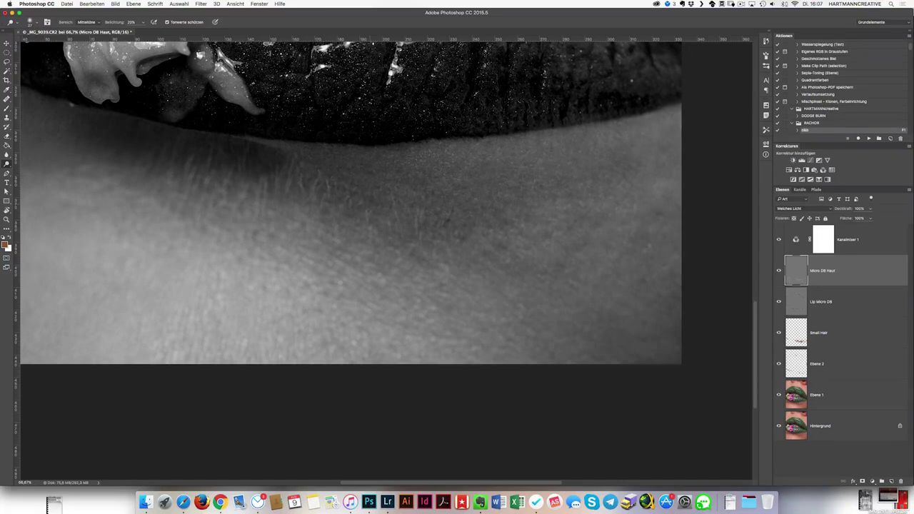
scroll(449, 302, up, 3)
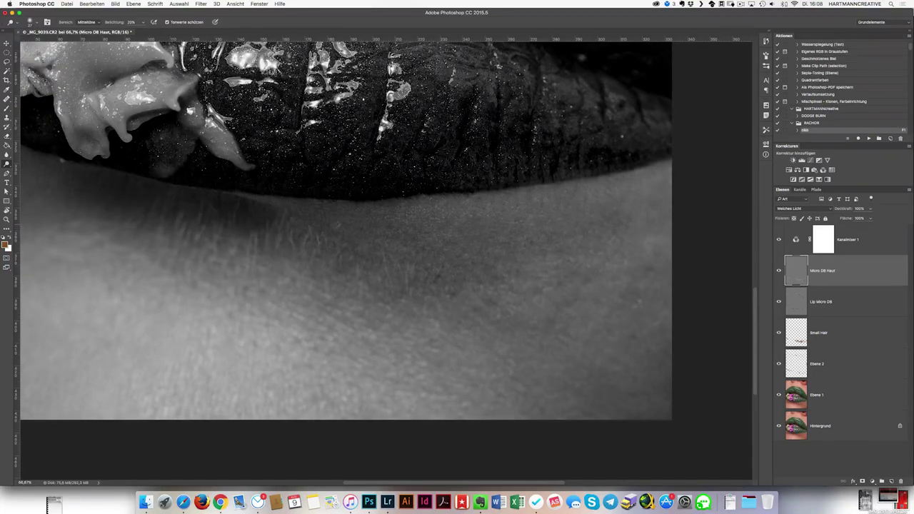
scroll(336, 243, up, 2)
scroll(336, 243, left, 4)
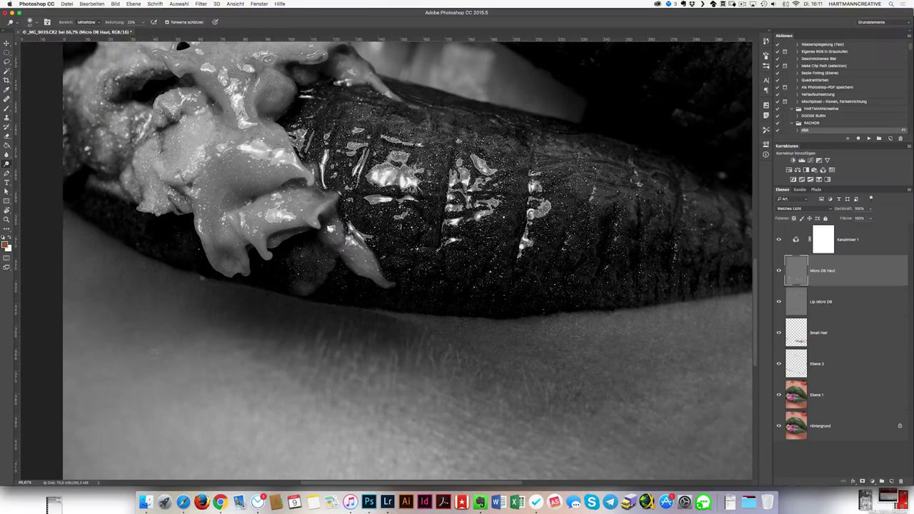
scroll(170, 362, right, 3)
scroll(169, 362, down, 2)
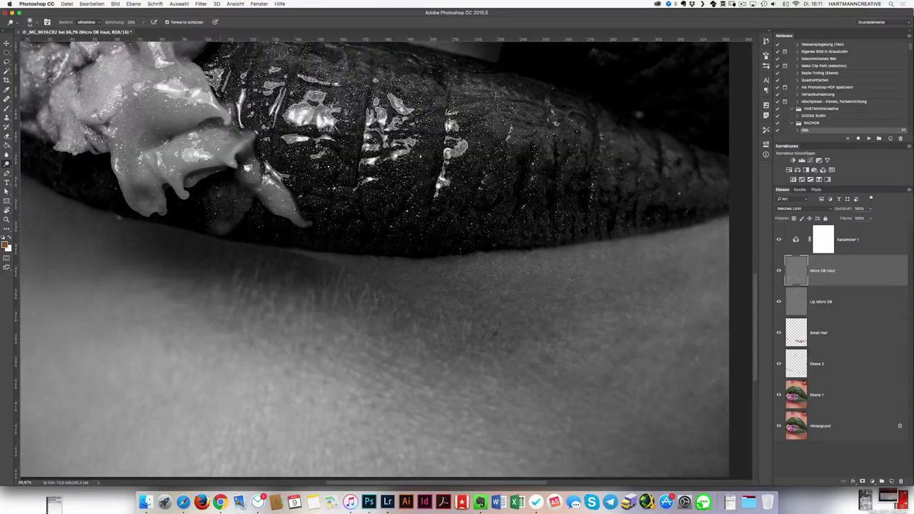
scroll(451, 313, right, 2)
scroll(451, 313, down, 2)
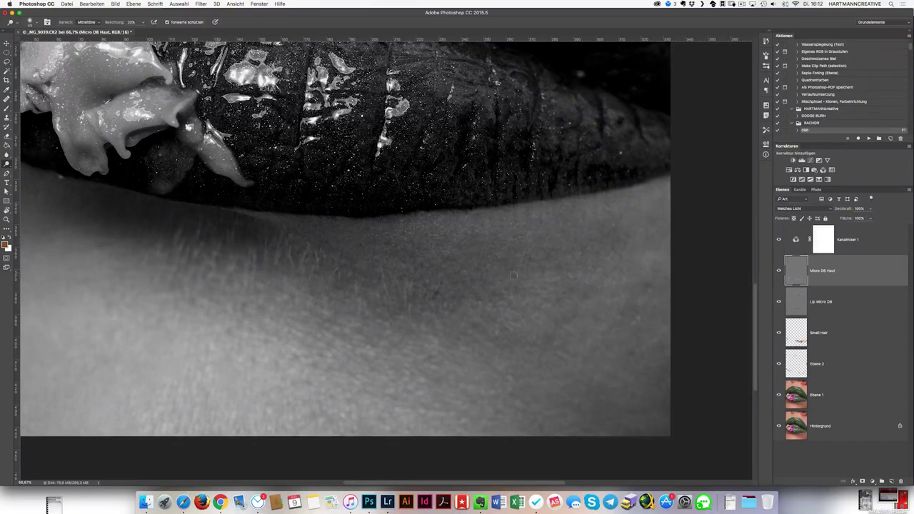
scroll(513, 275, up, 3)
scroll(410, 248, up, 5)
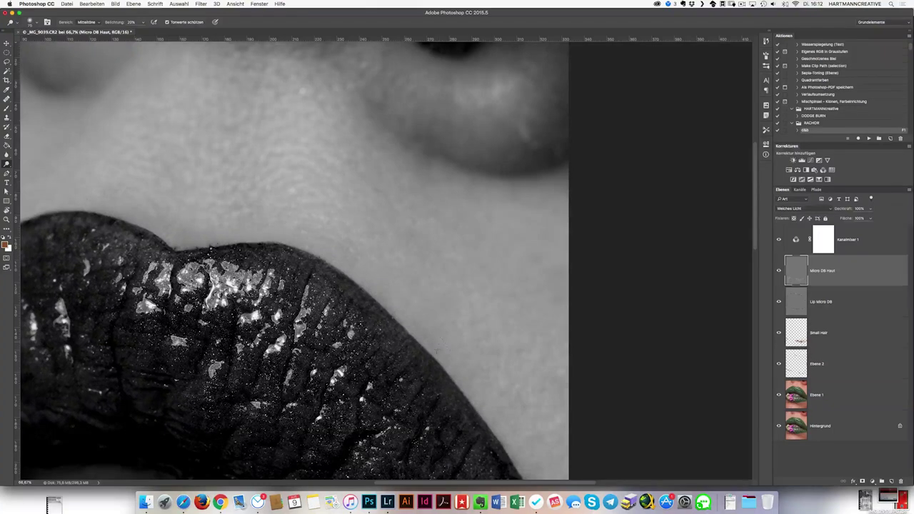
scroll(429, 263, down, 3)
scroll(428, 263, right, 2)
scroll(428, 262, down, 1)
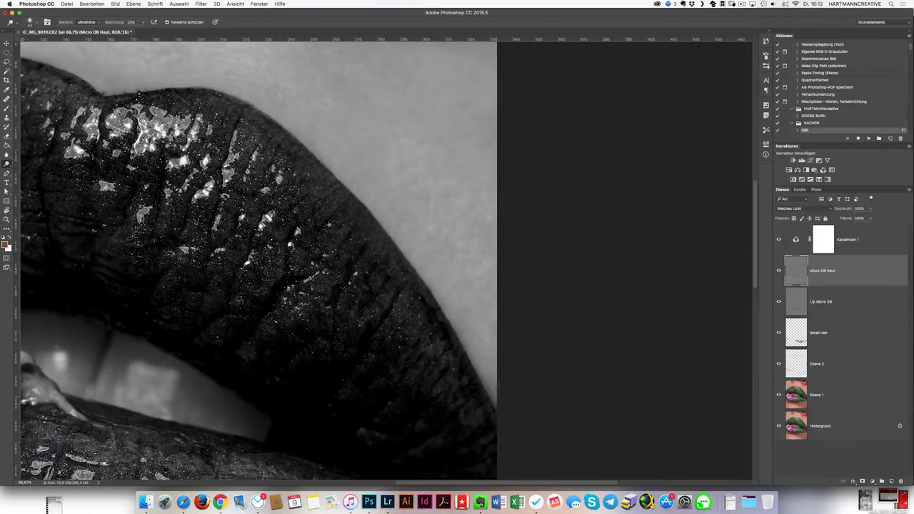
Hide Kanalmixer 1 and zoom out to 25% to review the full-colour image.
key(alt+bracketright)
key(ctrl+comma)
scroll(500, 336, down, 3)
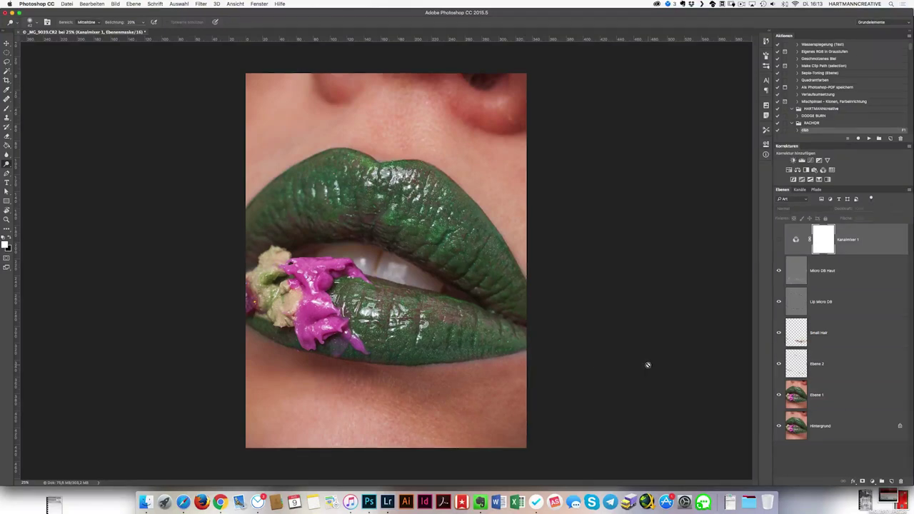
Crop the image tighter around the lips.
key(c)
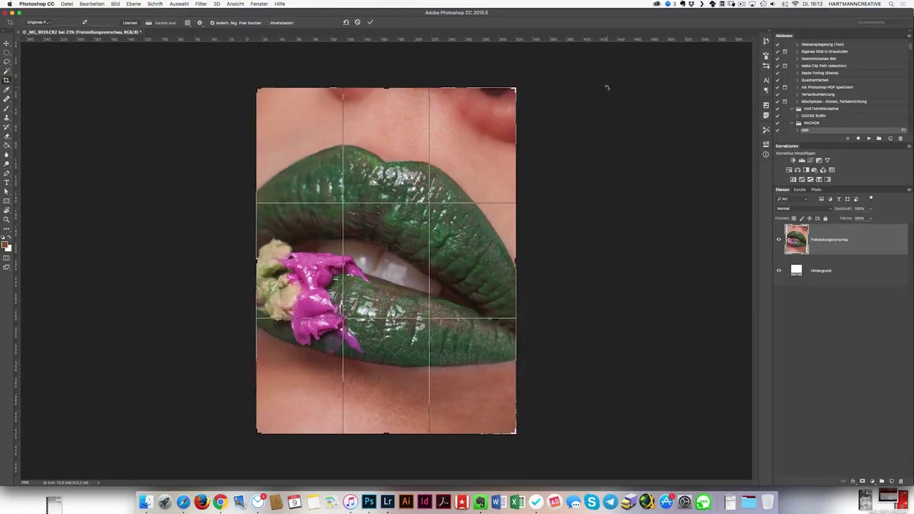
drag(604, 87, 566, 139)
key(Return)
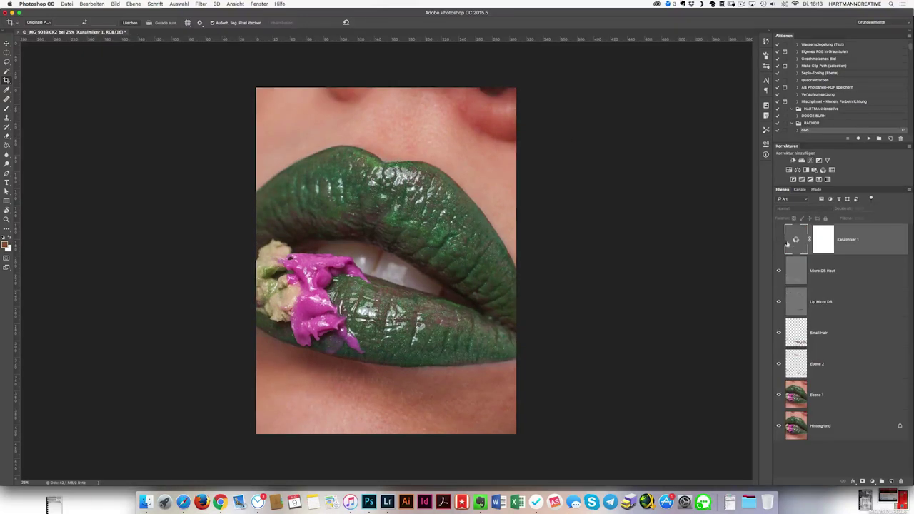
Clone clean skin over the ragged upper lip edge at 200% zoom on Ebene 3.
key(j)
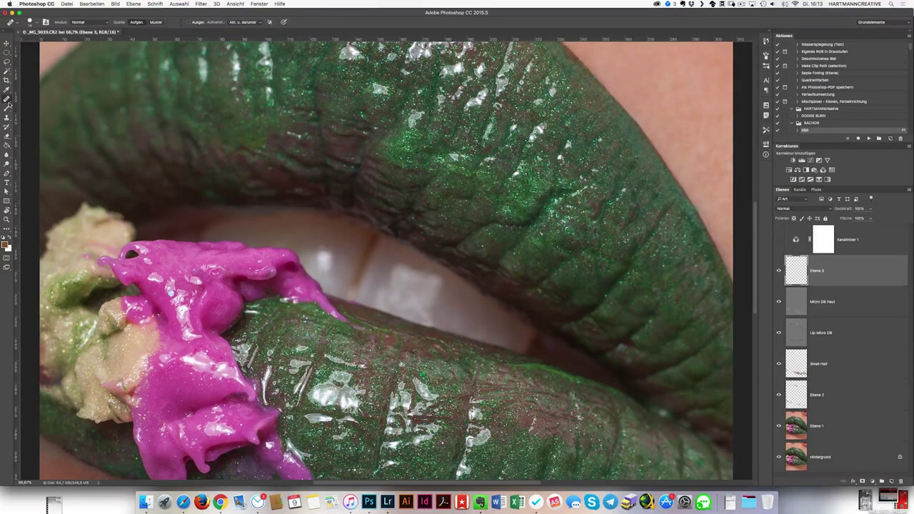
scroll(353, 212, up, 3)
scroll(281, 239, right, 5)
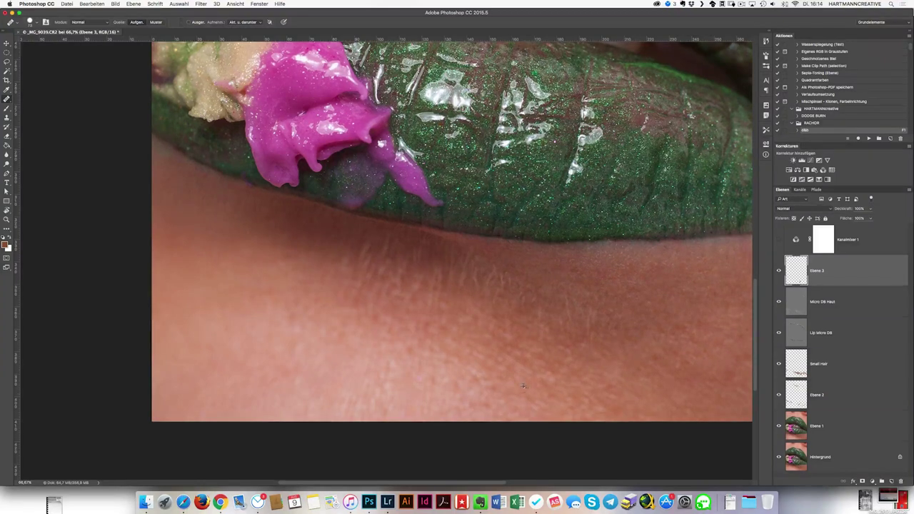
scroll(465, 368, right, 2)
scroll(465, 368, up, 2)
scroll(464, 368, up, 2)
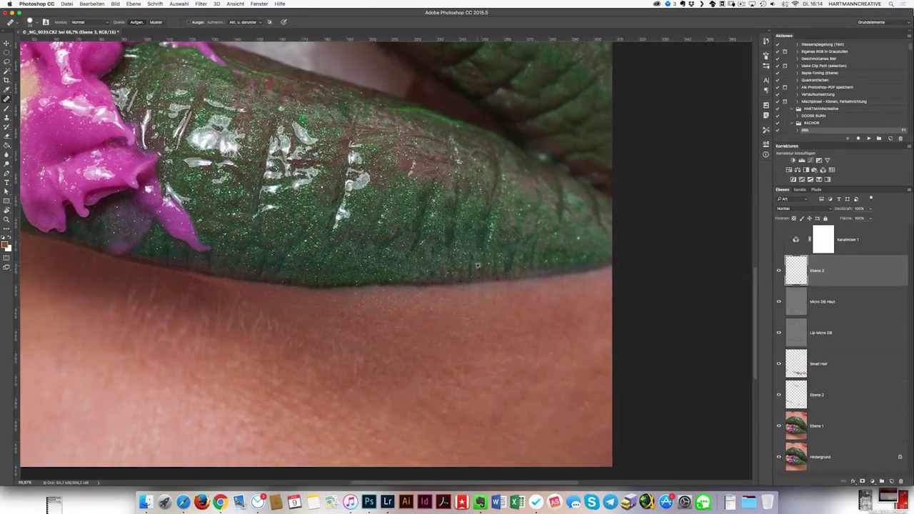
scroll(531, 293, up, 5)
scroll(403, 61, left, 3)
key(super+plus)
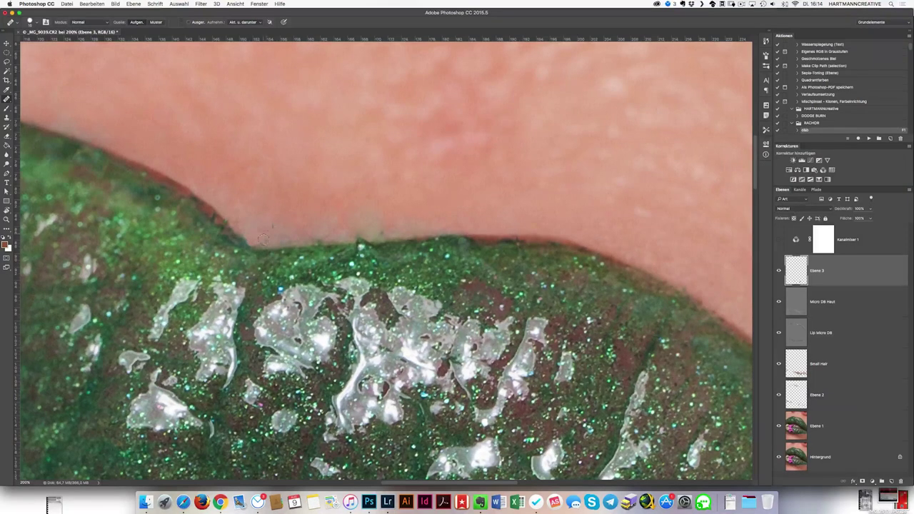
key(s)
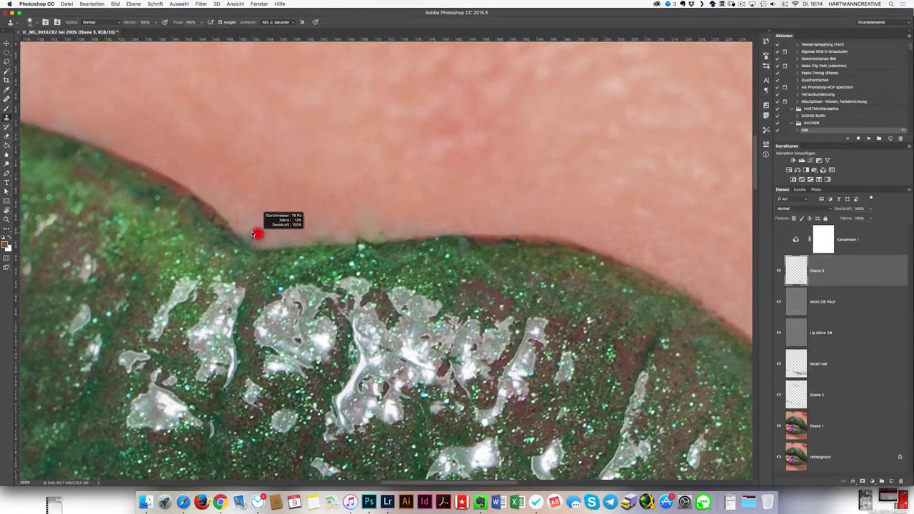
drag(363, 240, 377, 248)
scroll(356, 250, up, 3)
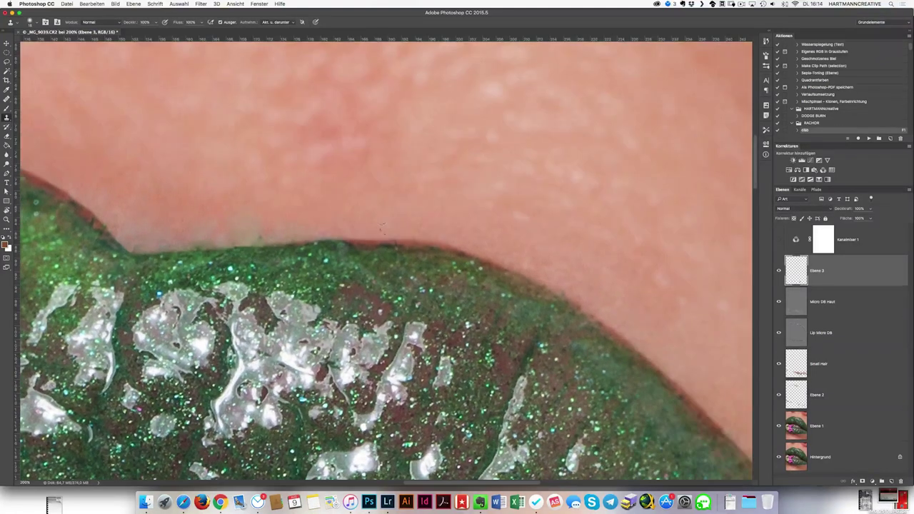
scroll(356, 250, left, 3)
scroll(356, 250, up, 2)
Run the 'Farbe übernehmen' action to add Ebene 4 in Farbe blend mode.
key(j)
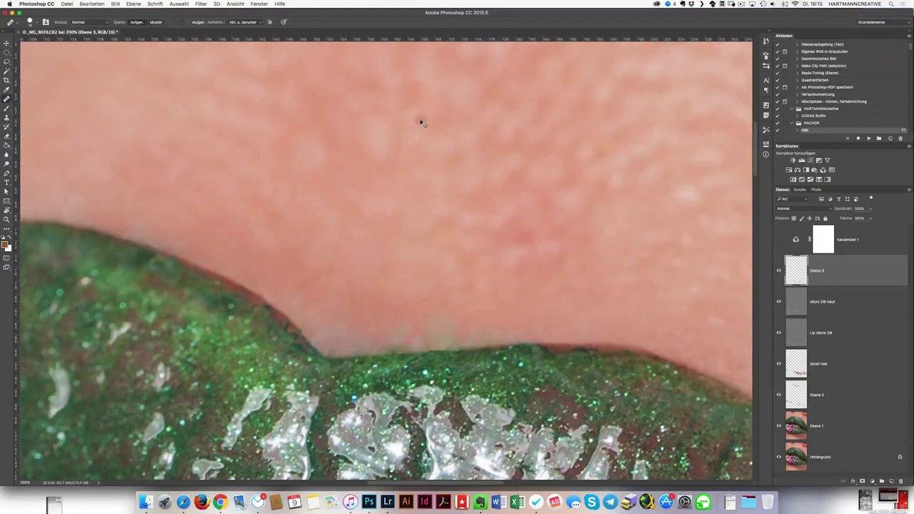
key(super+minus)
key(super+minus)
scroll(421, 119, down, 3)
key(F2)
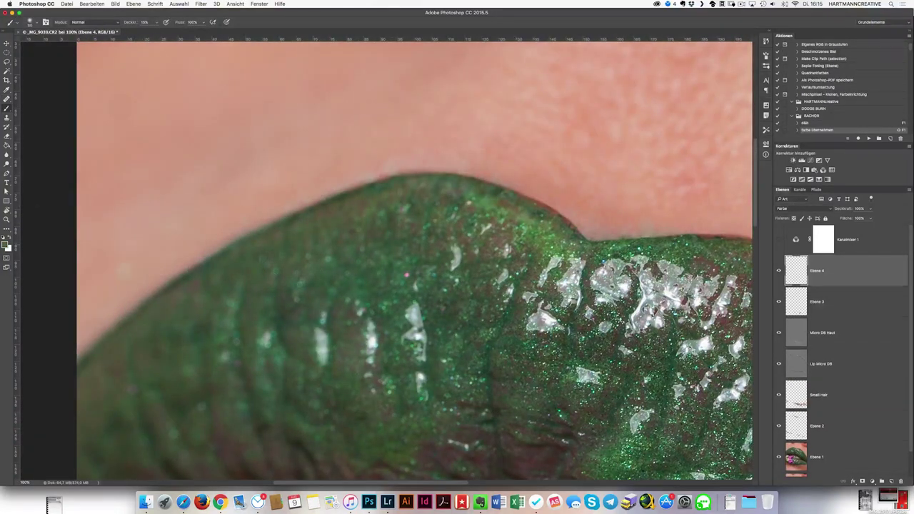
Paint sampled green over uneven lip areas on Ebene 4 with a soft 78 px brush at 15% opacity.
drag(277, 250, 268, 260)
scroll(407, 257, down, 5)
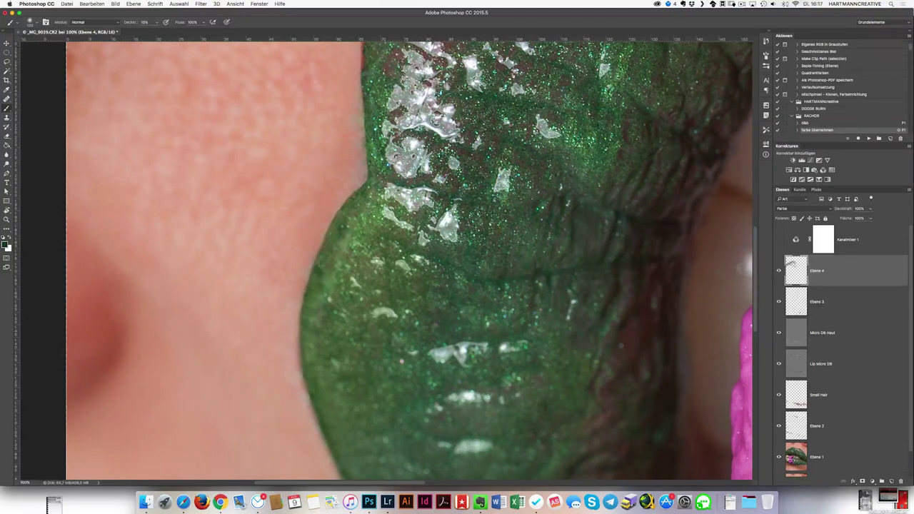
key(x)
scroll(351, 284, up, 5)
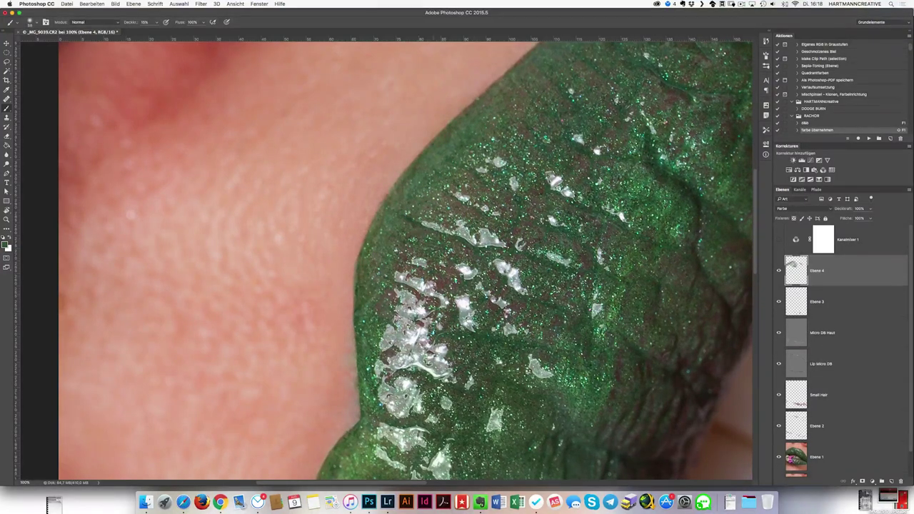
scroll(386, 257, up, 5)
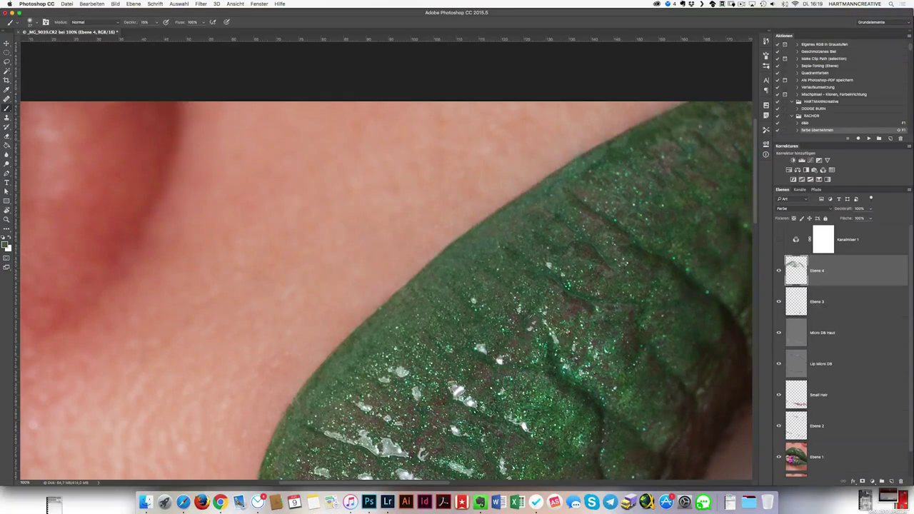
key(ctrl+minus)
key(ctrl+minus)
key(ctrl+minus)
key(r)
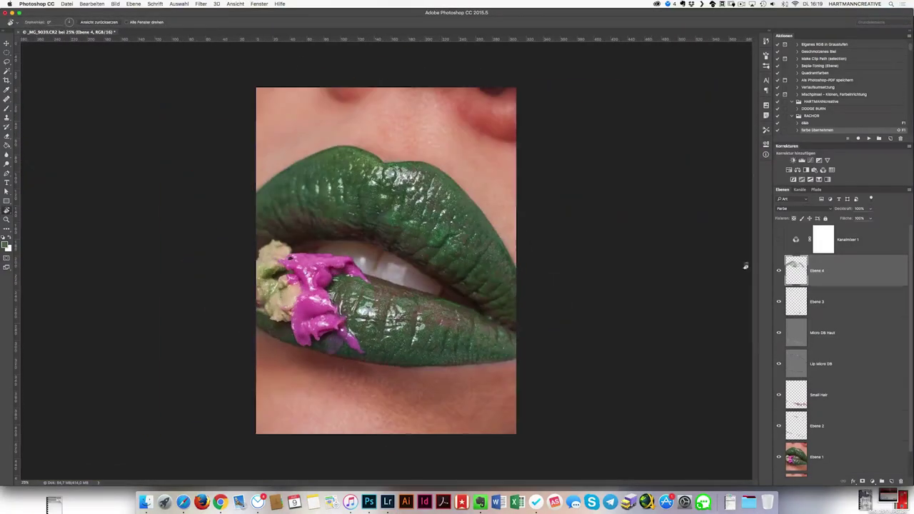
key(ctrl+plus)
key(ctrl+plus)
key(ctrl+plus)
key(ctrl+plus)
key(b)
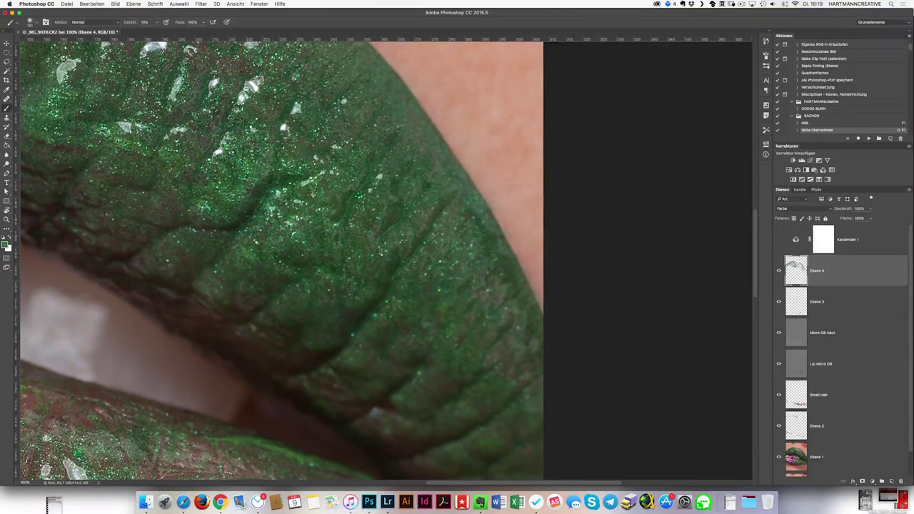
scroll(358, 388, down, 5)
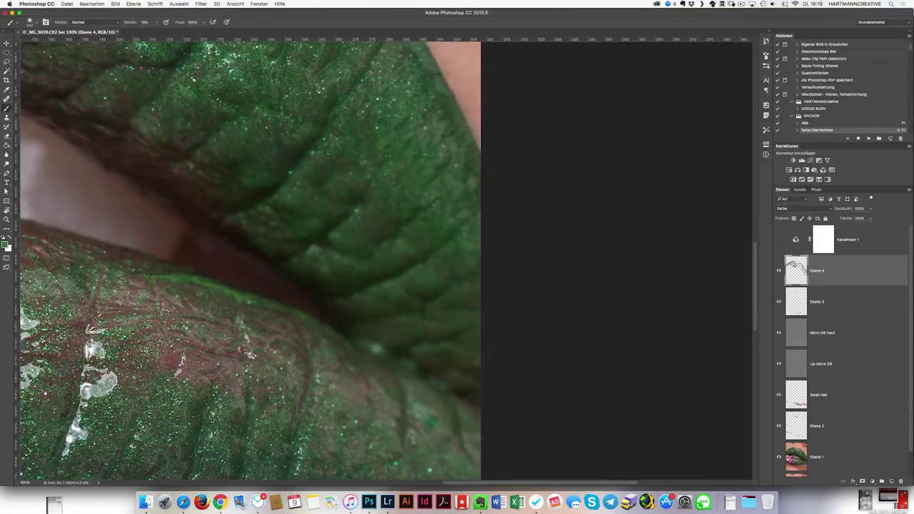
key(ctrl+minus)
key(ctrl+minus)
key(ctrl+minus)
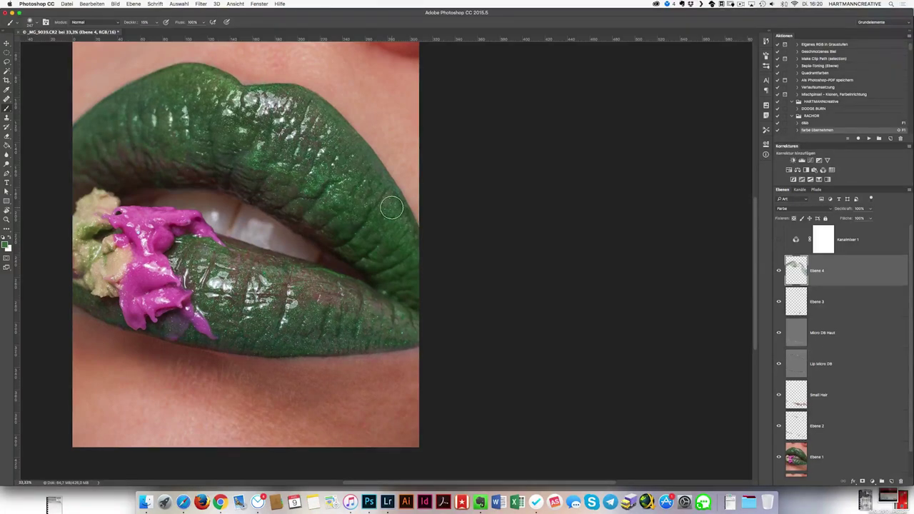
key(ctrl+plus)
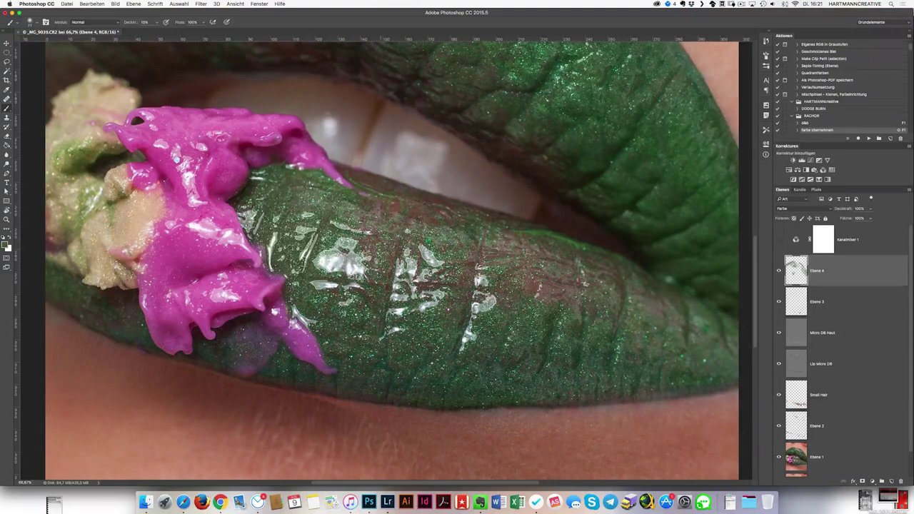
Rotate the view along the lower lip and paint its edge at 15% opacity.
key(x)
key(r)
drag(439, 390, 328, 297)
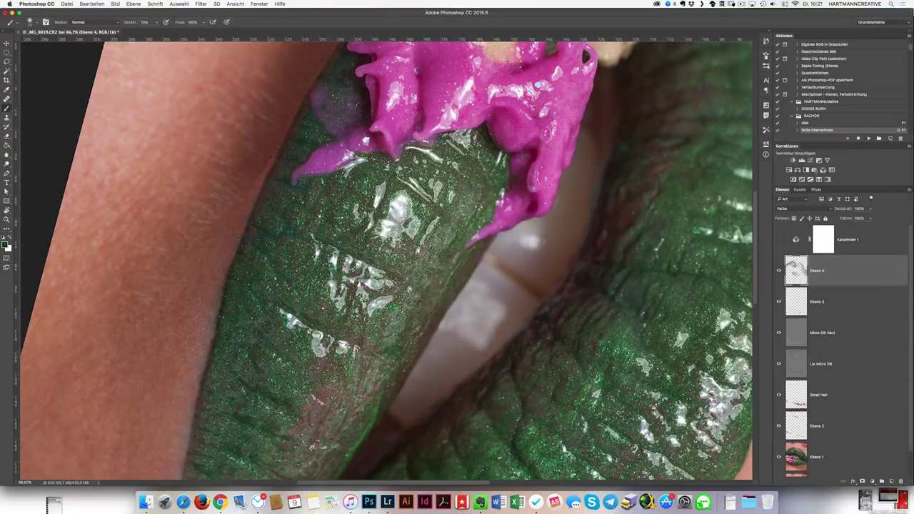
scroll(386, 261, down, 3)
key(1)
key(5)
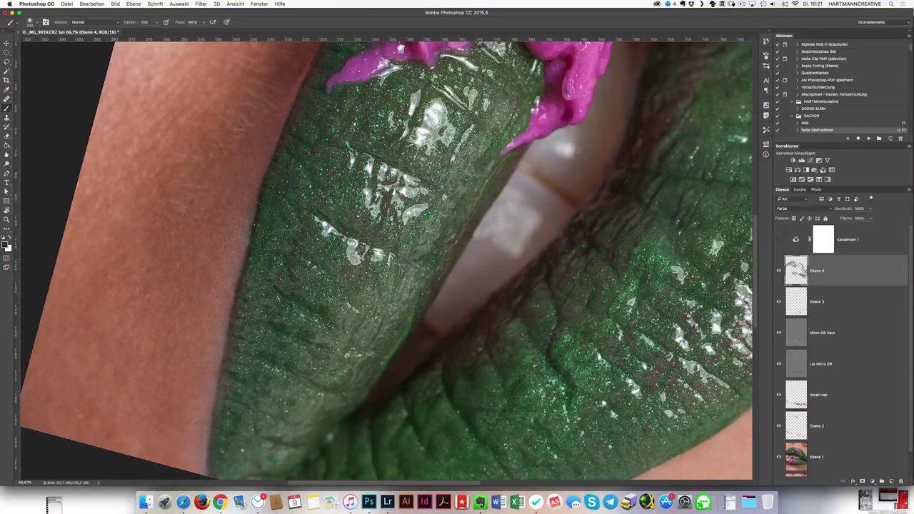
scroll(361, 154, down, 2)
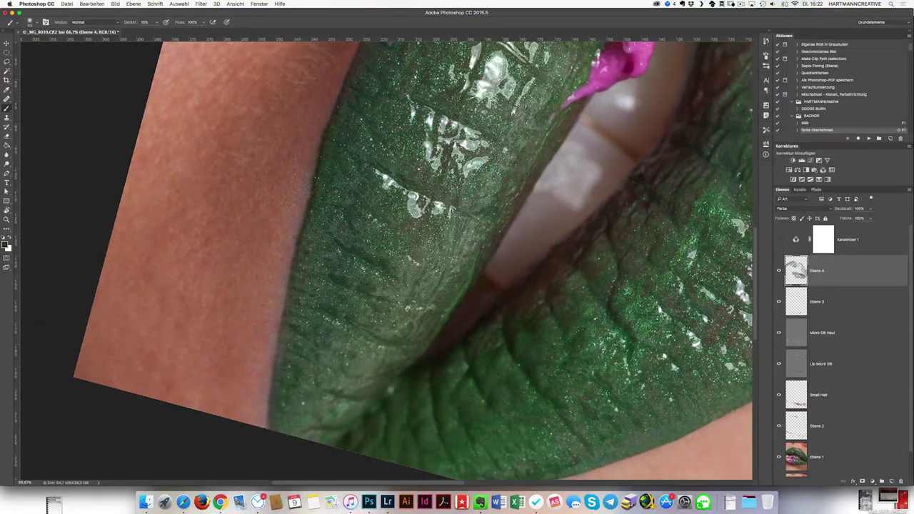
key(x)
scroll(357, 177, up, 3)
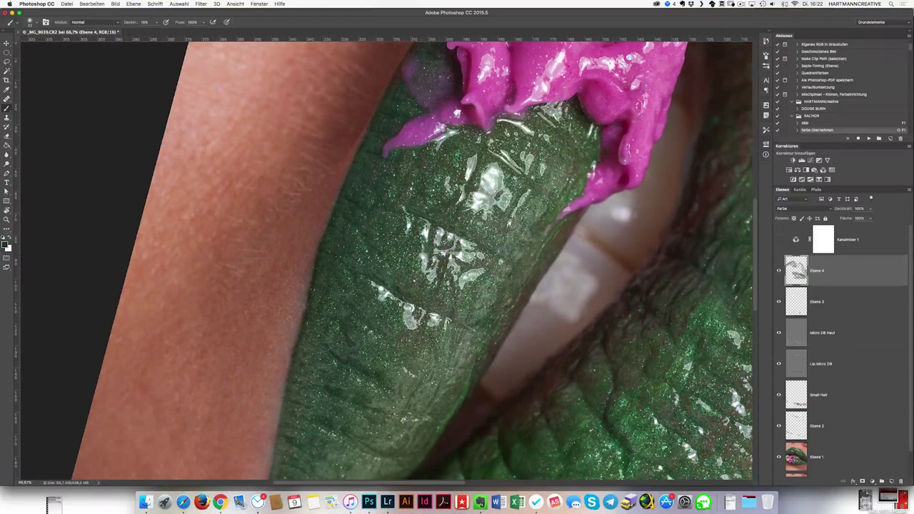
scroll(414, 258, down, 4)
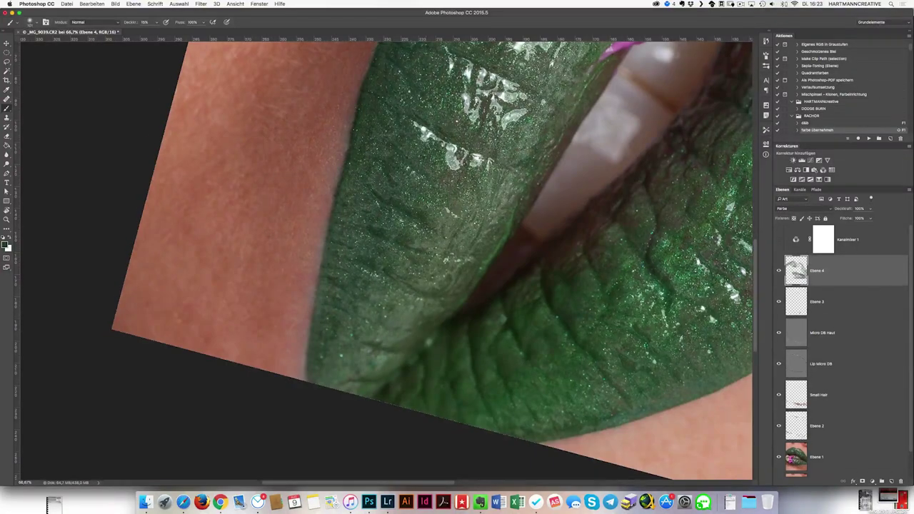
Paint sampled skin tone along the lower lip edge beside the pink paint, with the view rotated.
key(r)
drag(383, 108, 255, 265)
key(b)
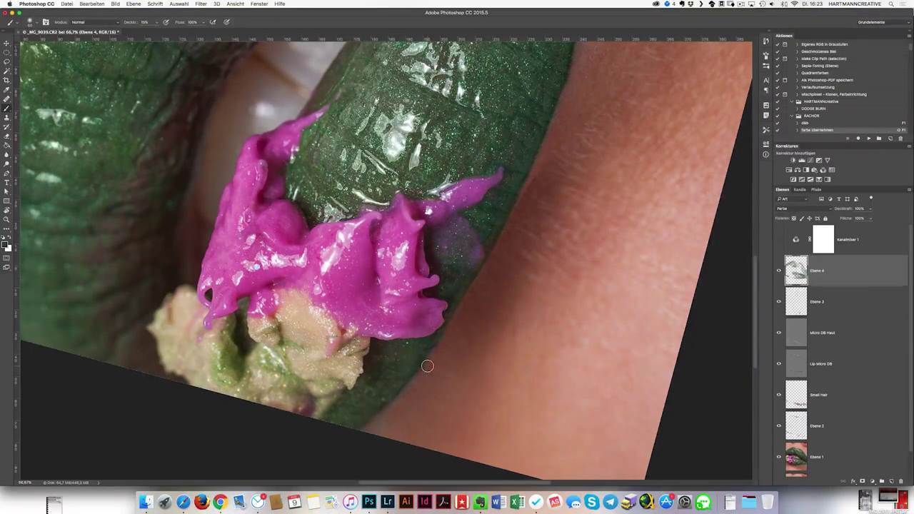
alt+click(453, 359)
click(780, 271)
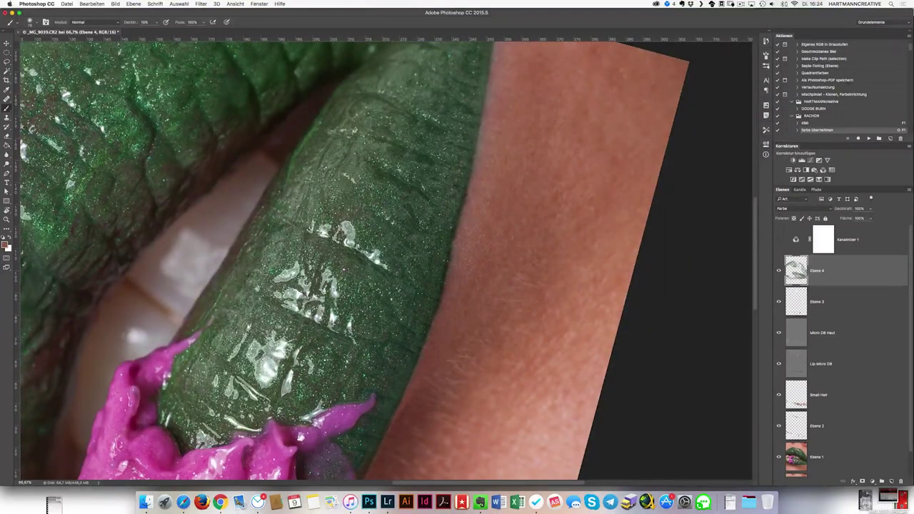
scroll(386, 257, up, 5)
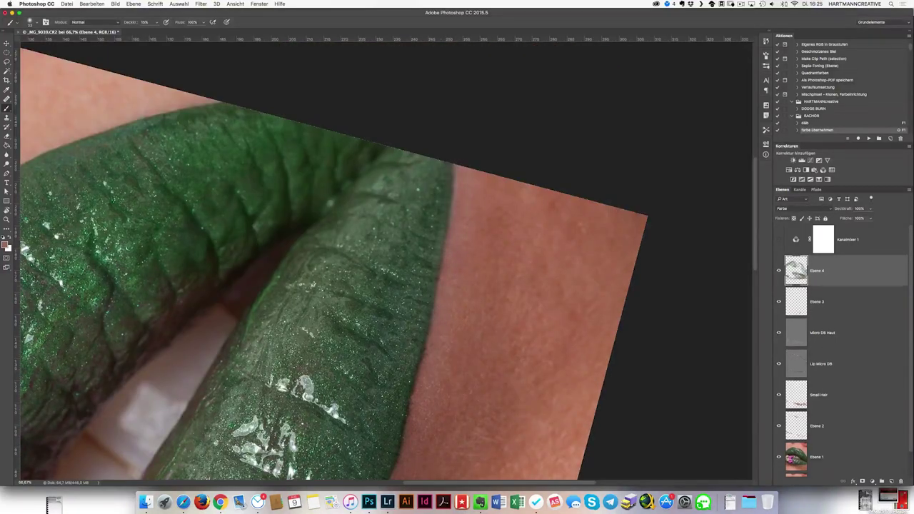
alt+click(481, 189)
key(ctrl+0)
key(r)
key(Escape)
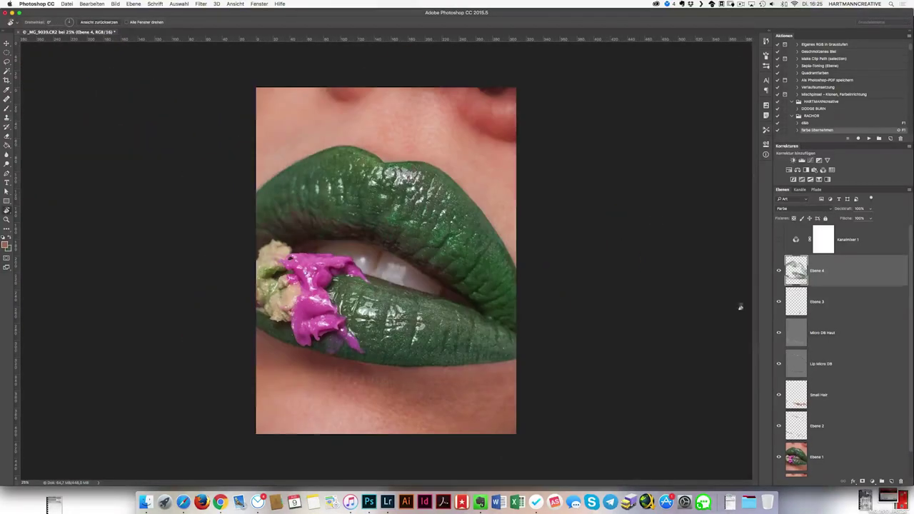
Paint sampled skin colour along the upper lip edge at 100% zoom with the view rotated.
key(ctrl+plus)
scroll(488, 247, up, 5)
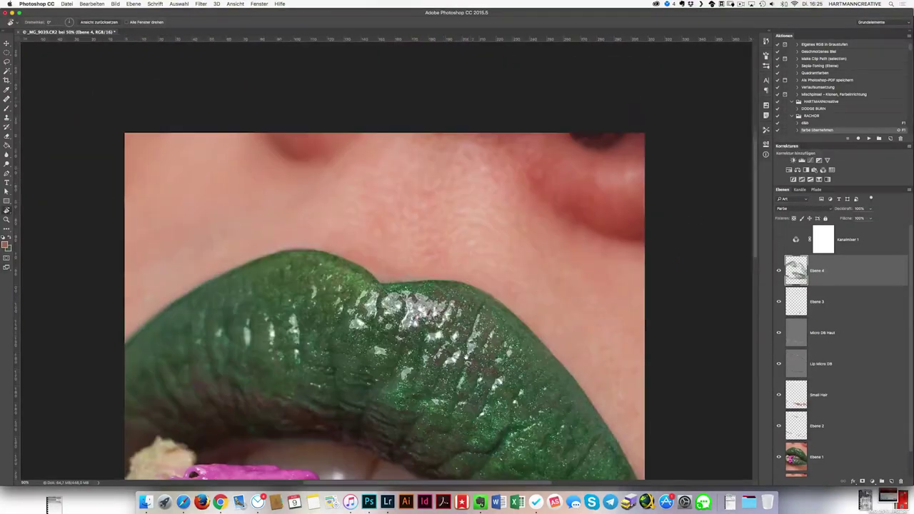
key(b)
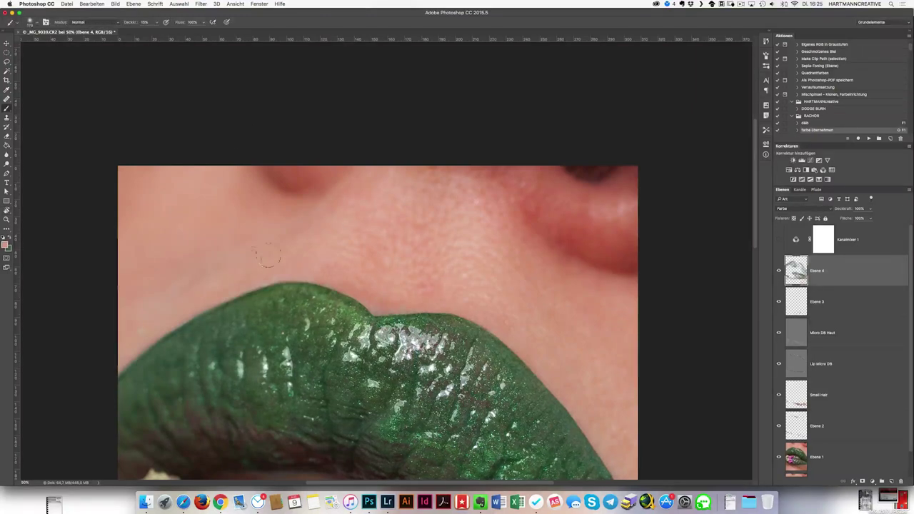
key(r)
drag(157, 310, 222, 225)
key(ctrl+plus)
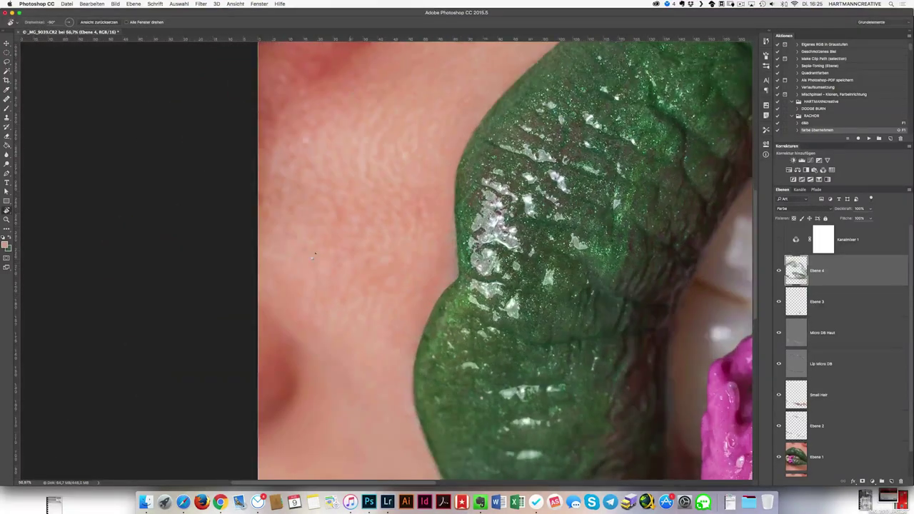
key(b)
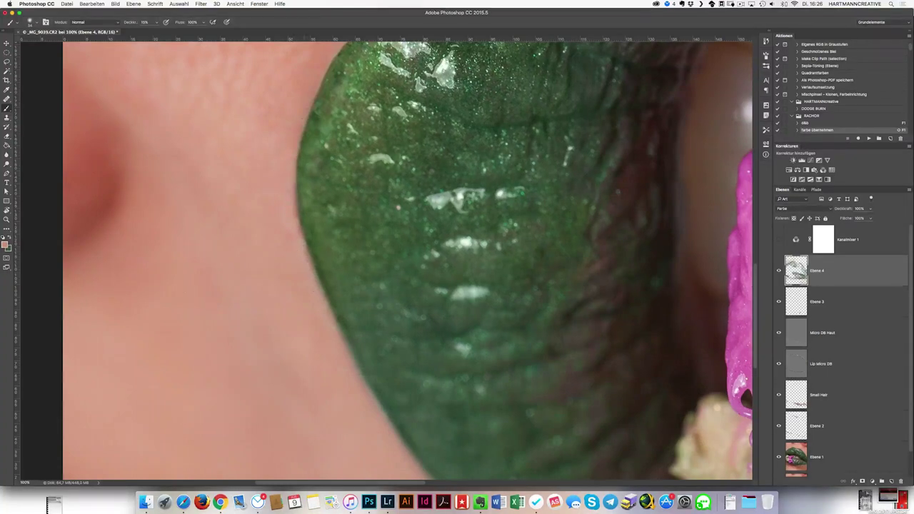
scroll(276, 174, right, 3)
scroll(277, 174, down, 5)
scroll(276, 173, up, 5)
scroll(383, 364, up, 3)
scroll(382, 364, left, 1)
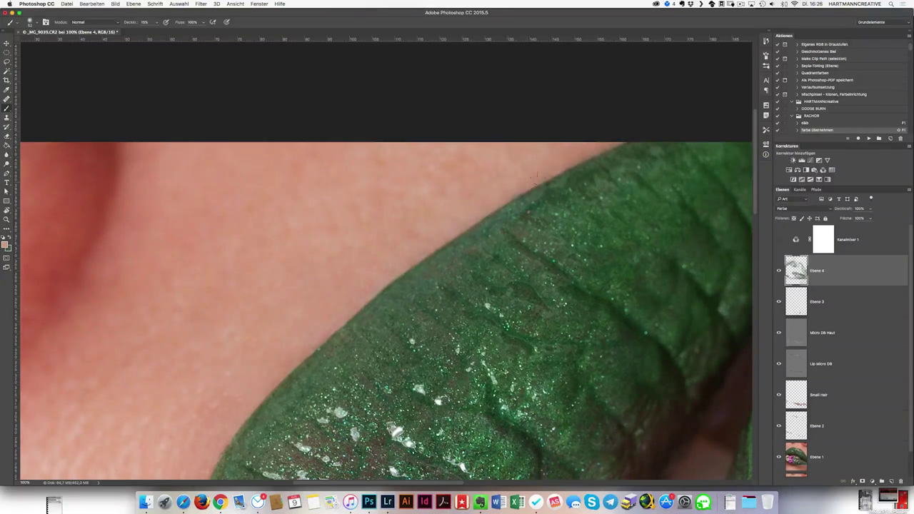
Straighten the view at 66.7%, sample the skin colour and verify it in the Color Picker.
key(ctrl+minus)
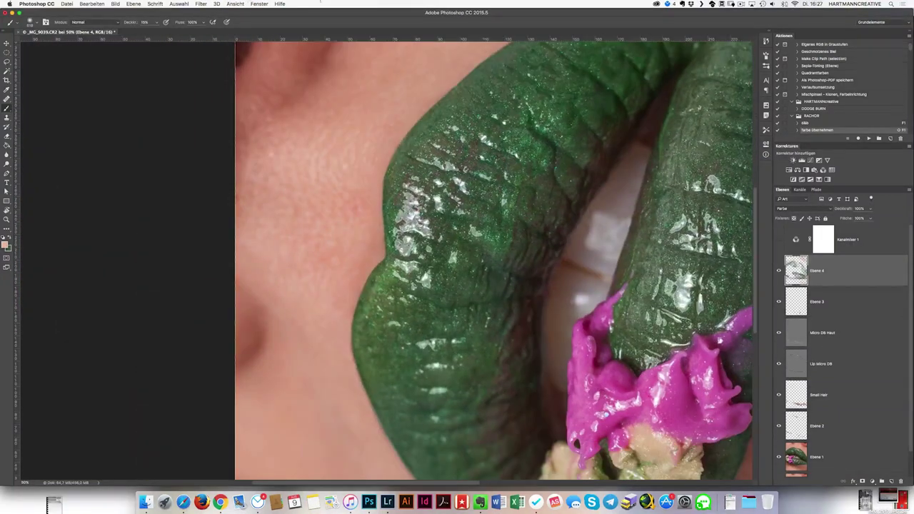
key(r)
drag(500, 327, 516, 283)
key(Escape)
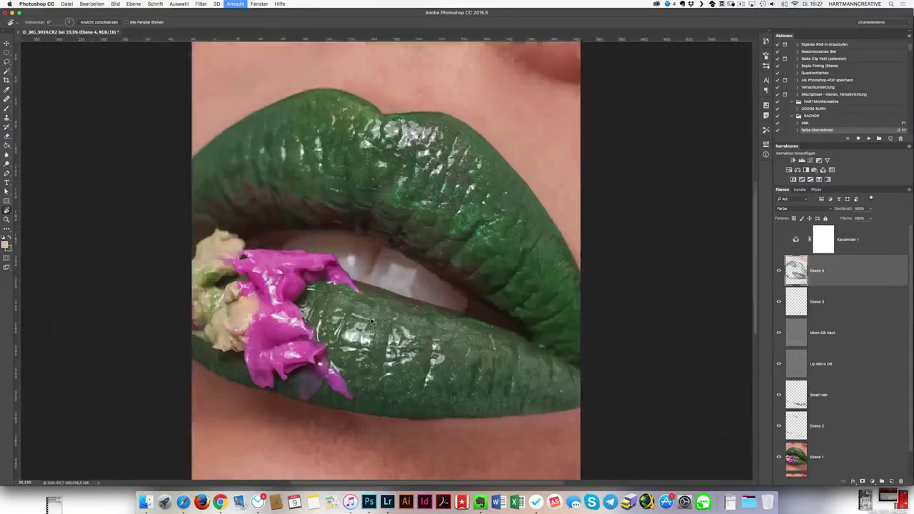
key(ctrl+plus)
key(ctrl+plus)
key(ctrl+plus)
key(b)
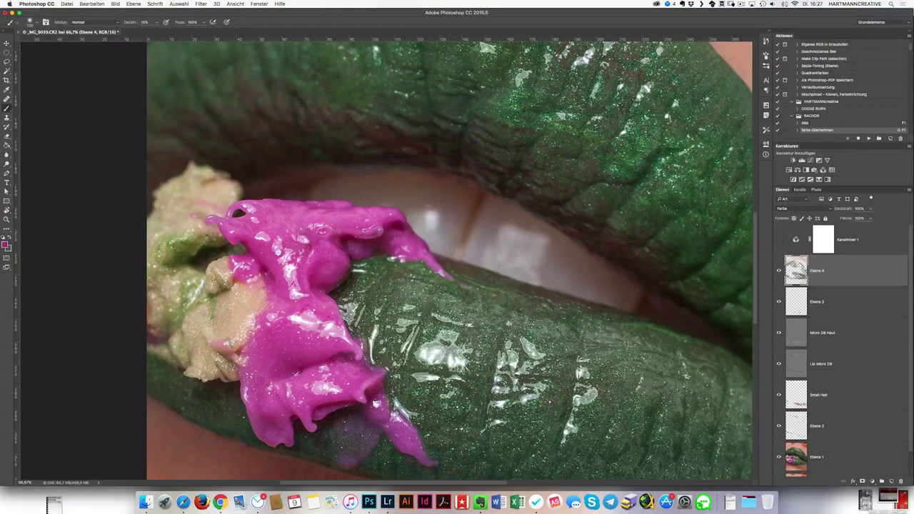
key(i)
click(6, 245)
click(779, 160)
key(super+minus)
key(super+minus)
key(v)
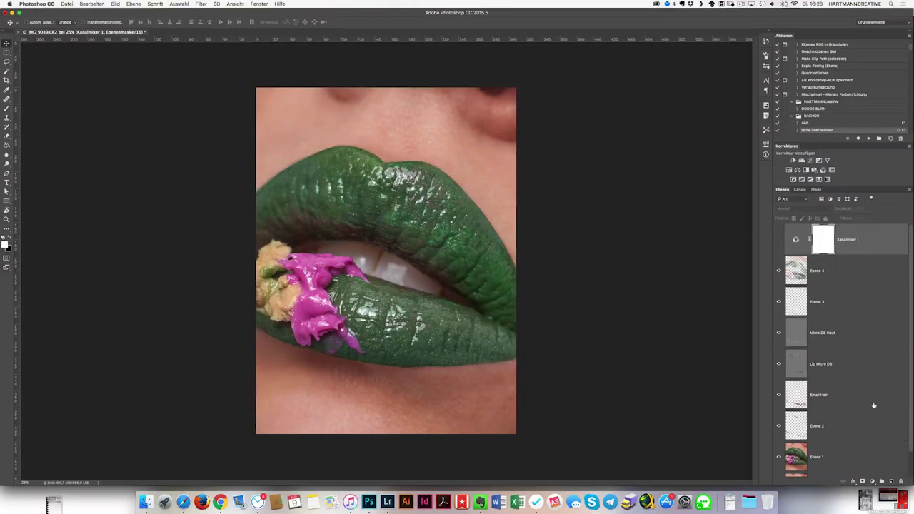
Select Ebene 4 through Ebene 1 and group them into Gruppe 1.
shift+click(851, 461)
key(super+g)
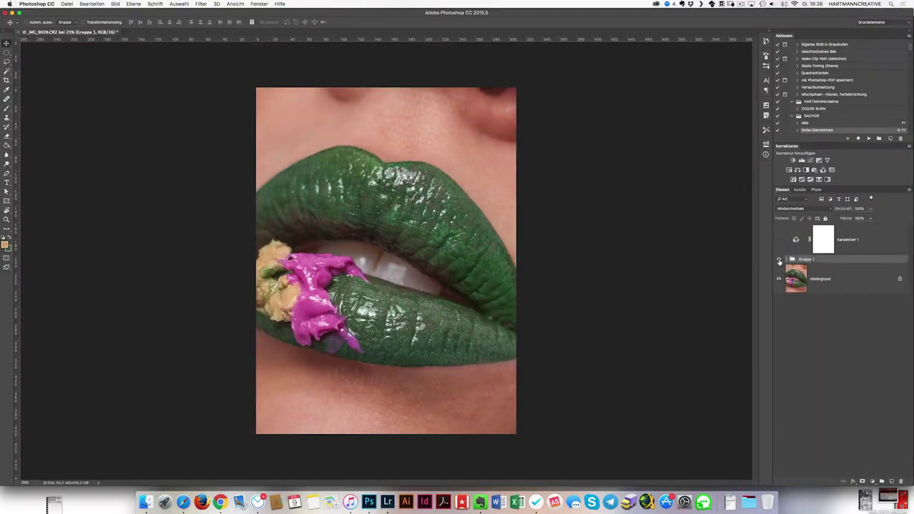